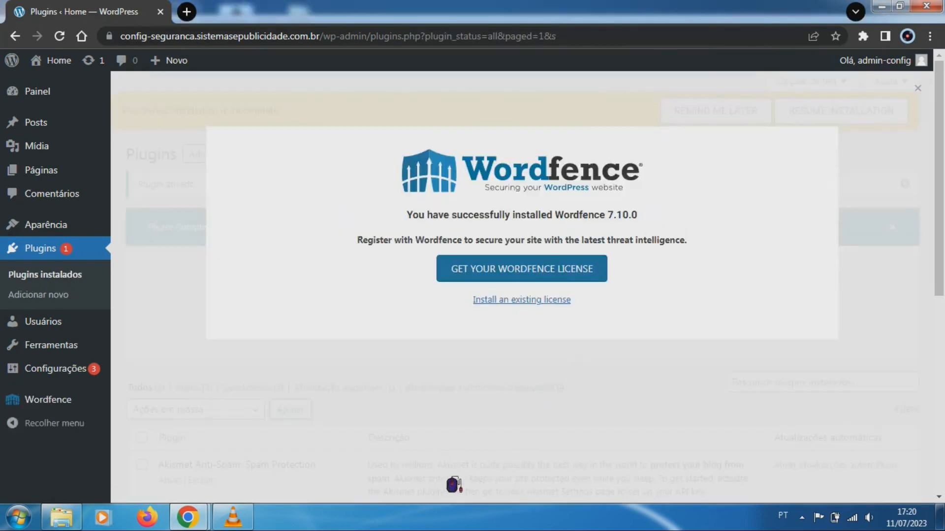
# Register for a free Wordfence license with the contact e-mail, terms accepted and e-mail alerts set to No.
pyautogui.click(459, 279)
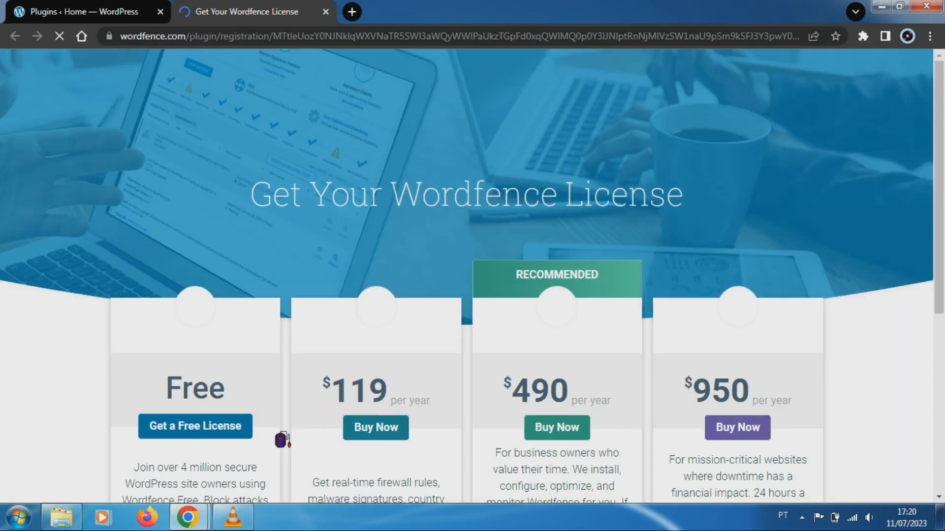
pyautogui.scroll(-6, 243, 442)
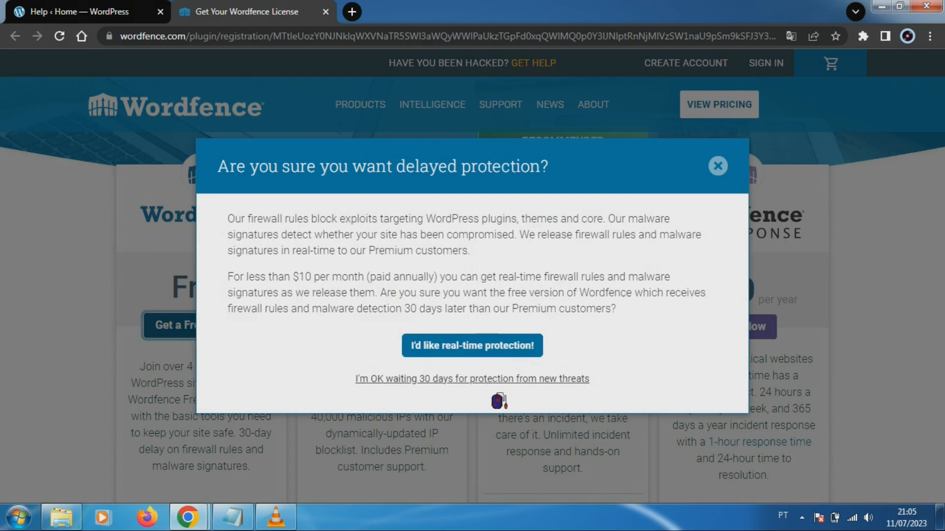
pyautogui.click(498, 380)
pyautogui.hotkey('ctrl', 'v')
pyautogui.click(232, 343)
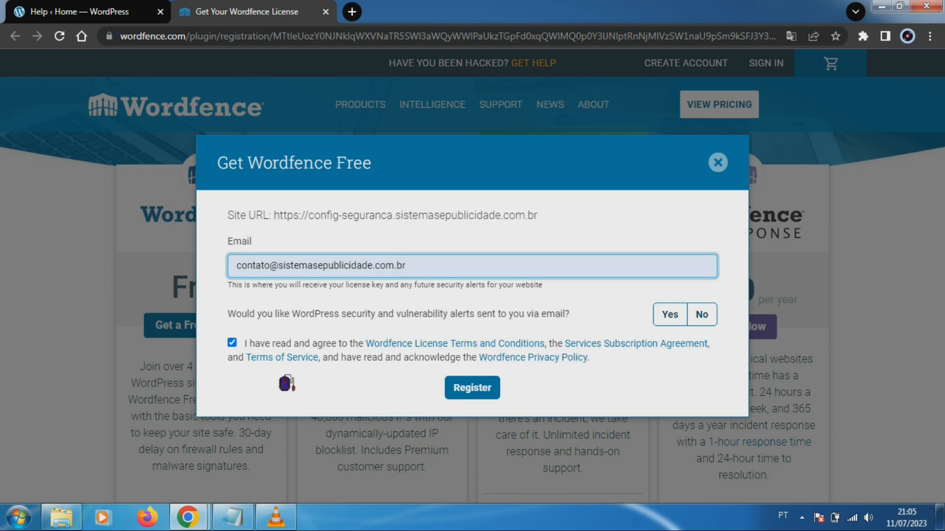
pyautogui.click(705, 320)
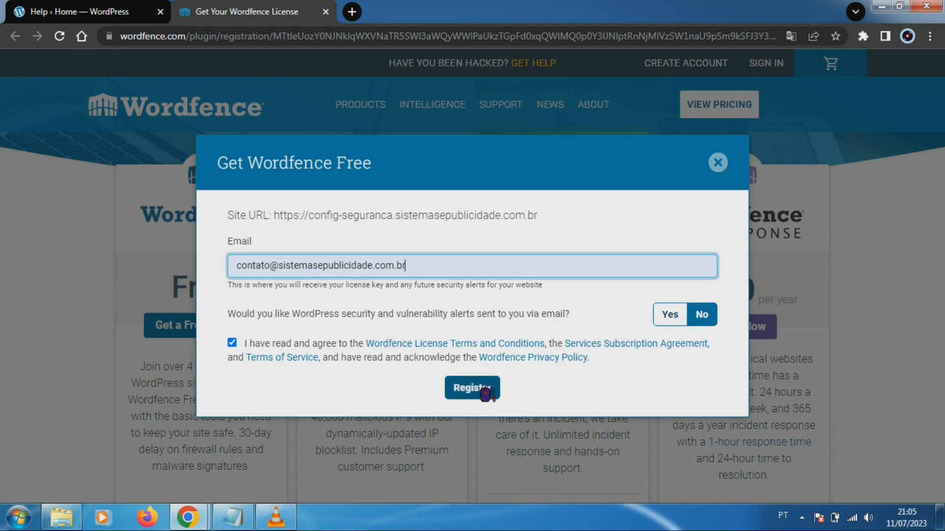
pyautogui.click(480, 388)
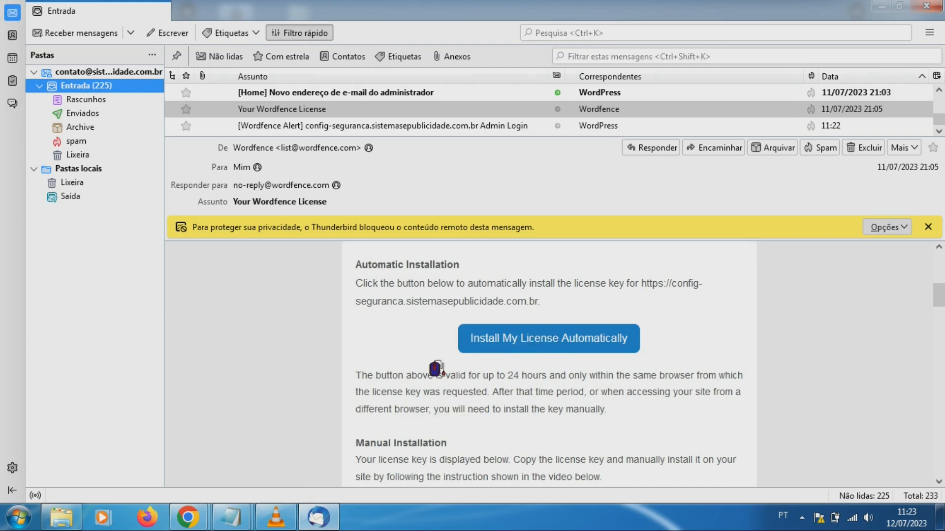
# Leave the Thunderbird license e-mail and return to the Chrome window with the Wordfence dashboard.
pyautogui.moveTo(210, 521)
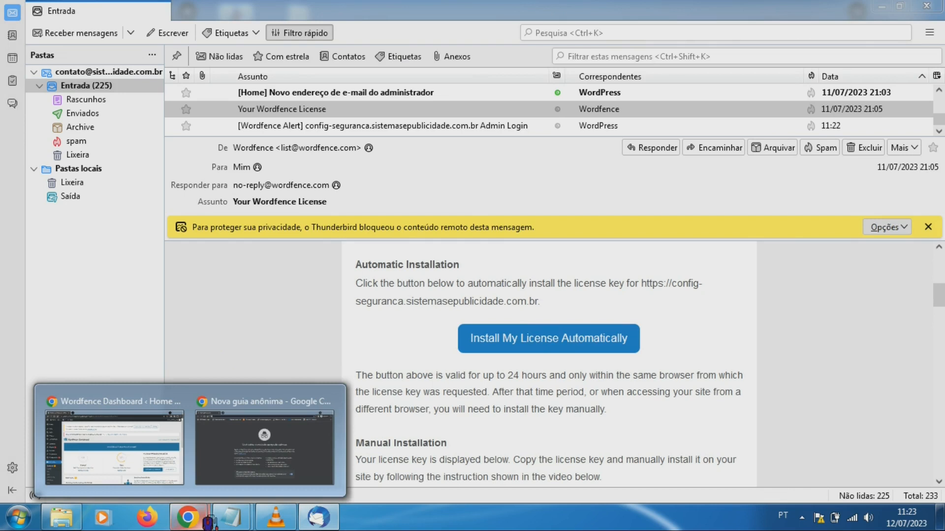
pyautogui.click(138, 456)
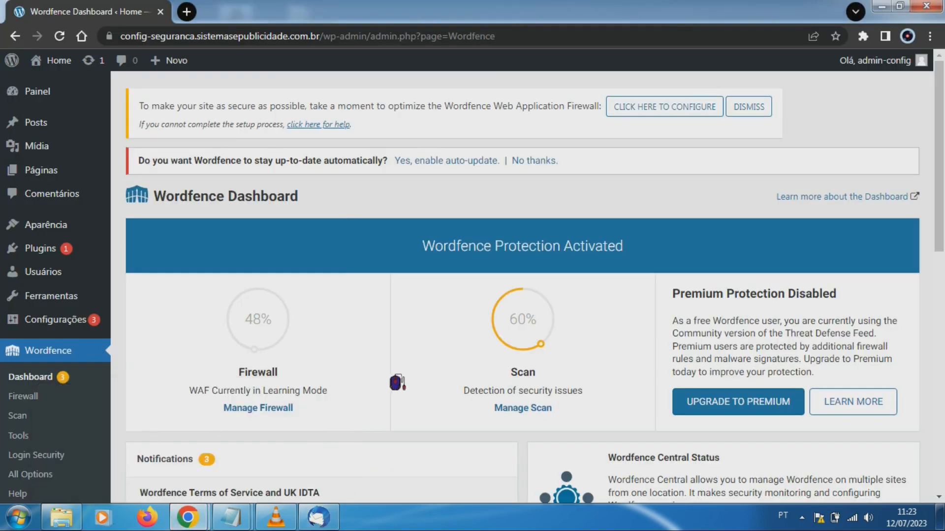
# Review the dashboard's protection status and highlight the Learning Mode status text.
pyautogui.scroll(-10, 398, 382)
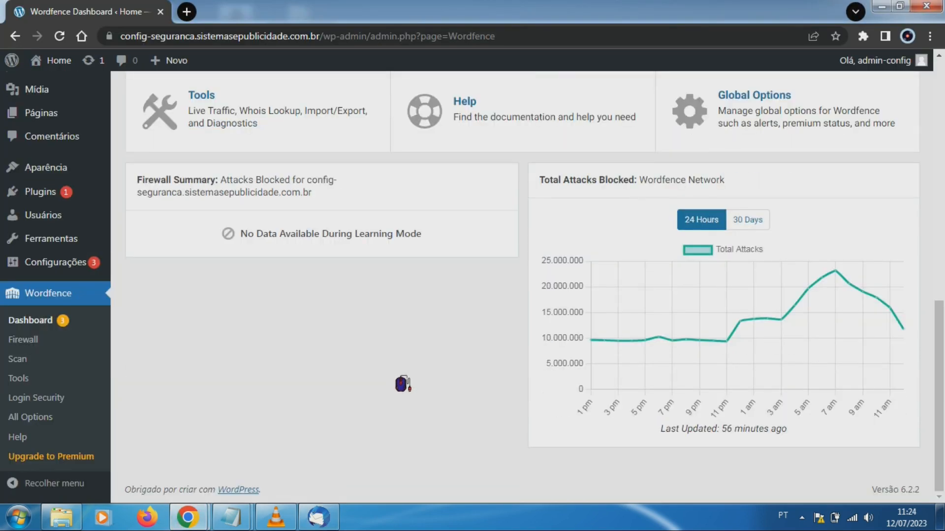
pyautogui.scroll(9, 403, 384)
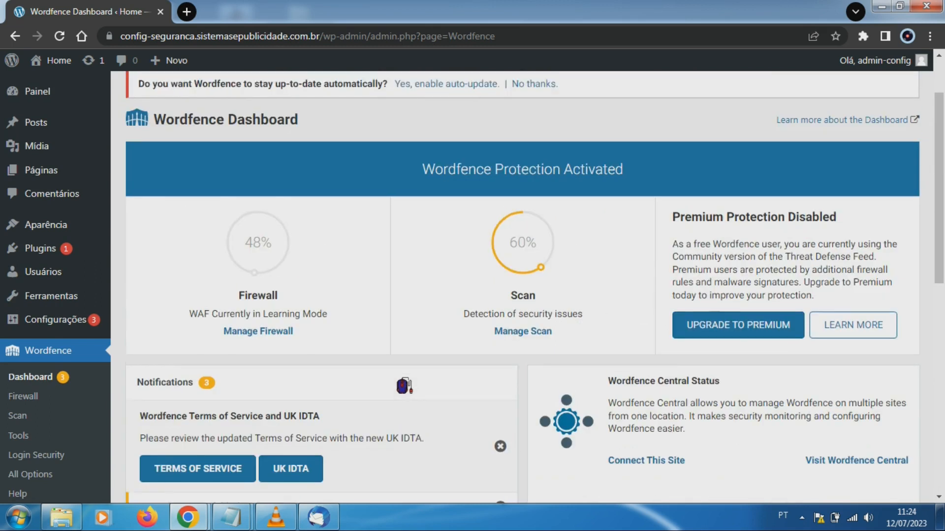
pyautogui.scroll(2, 403, 385)
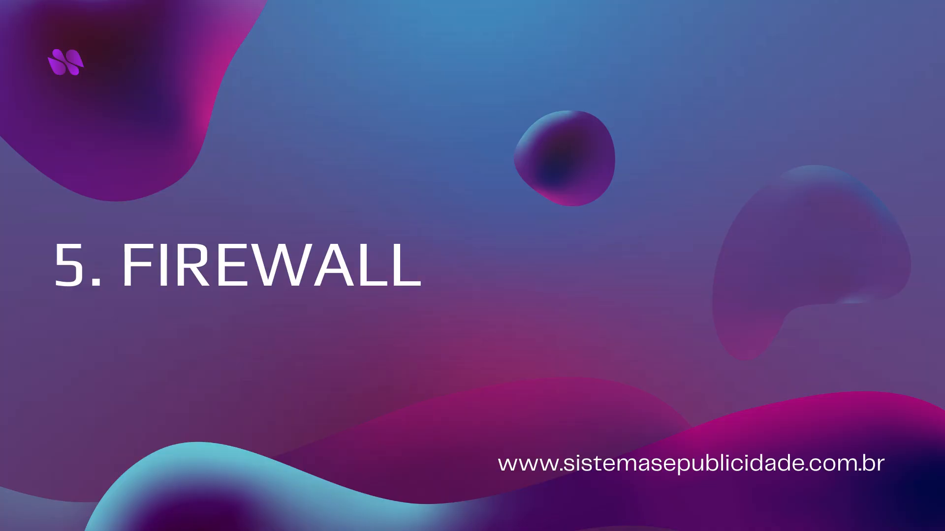
pyautogui.moveTo(230, 101); pyautogui.dragTo(149, 104)
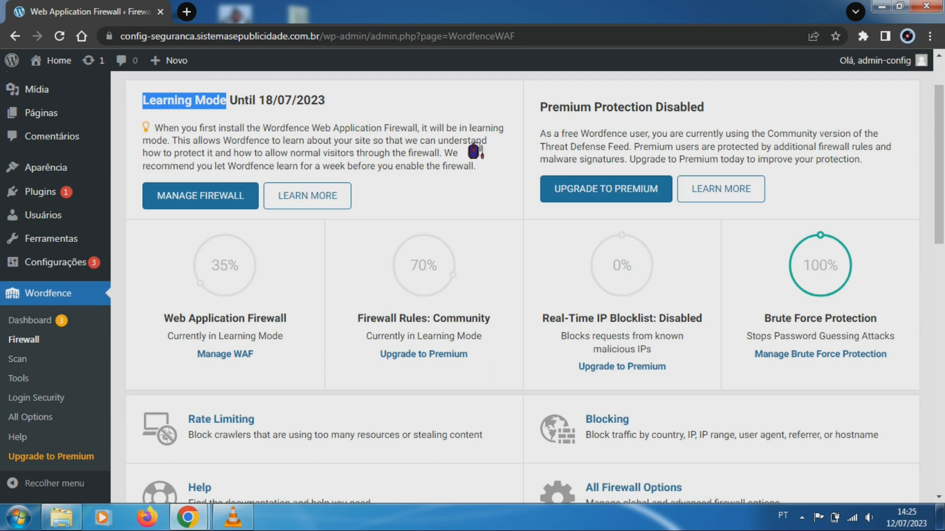
# Look over the firewall overview and clear the Learning Mode text highlight.
pyautogui.scroll(-3, 486, 147)
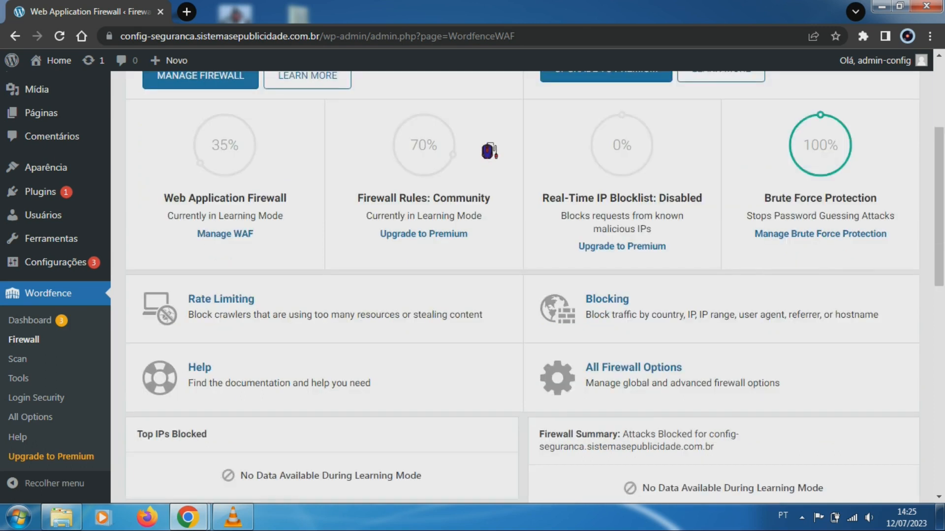
pyautogui.scroll(4, 492, 151)
pyautogui.scroll(-2, 493, 150)
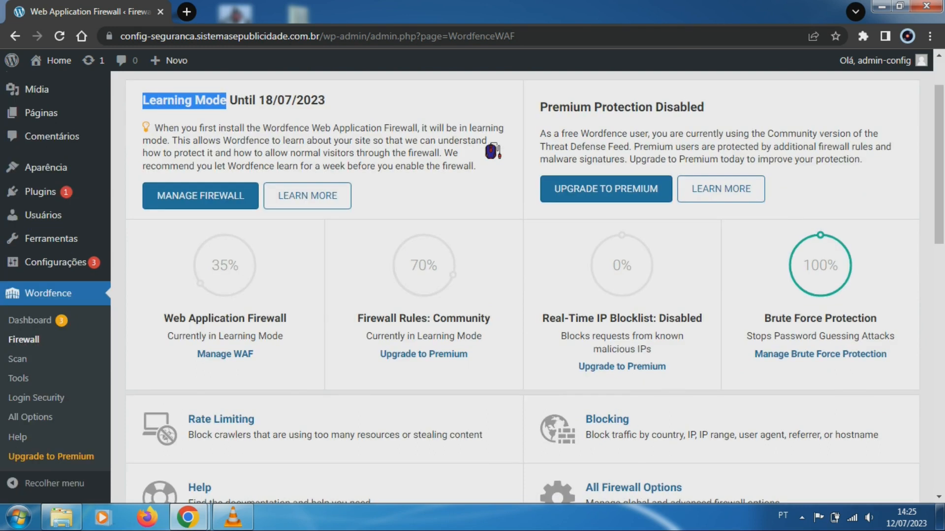
pyautogui.scroll(-12, 492, 151)
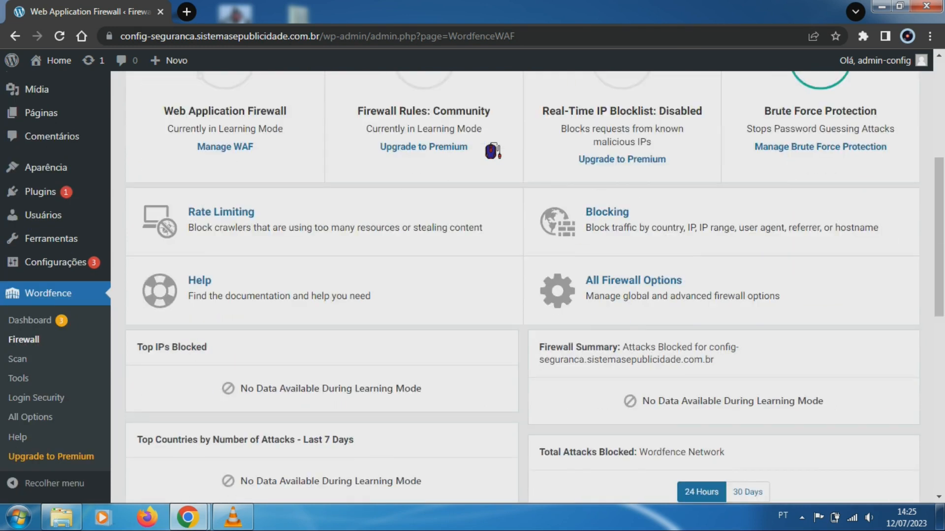
pyautogui.scroll(13, 492, 151)
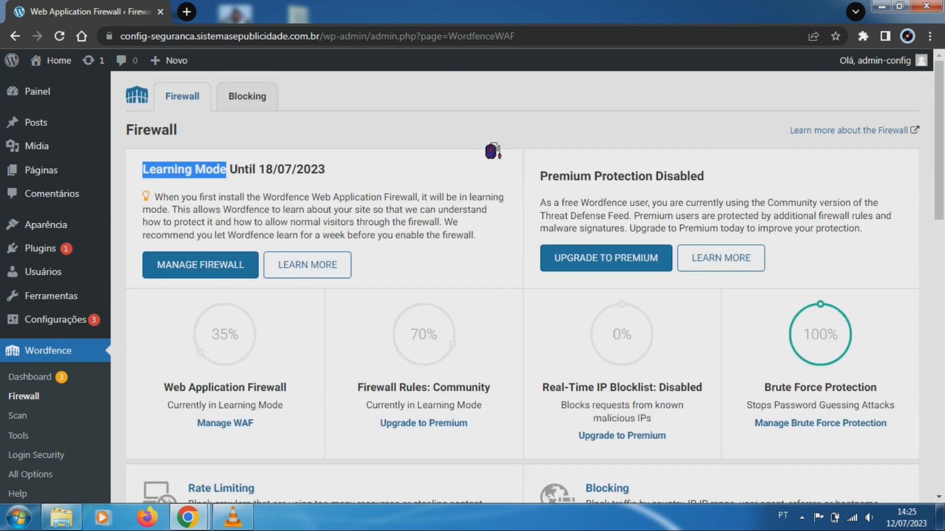
pyautogui.click(347, 142)
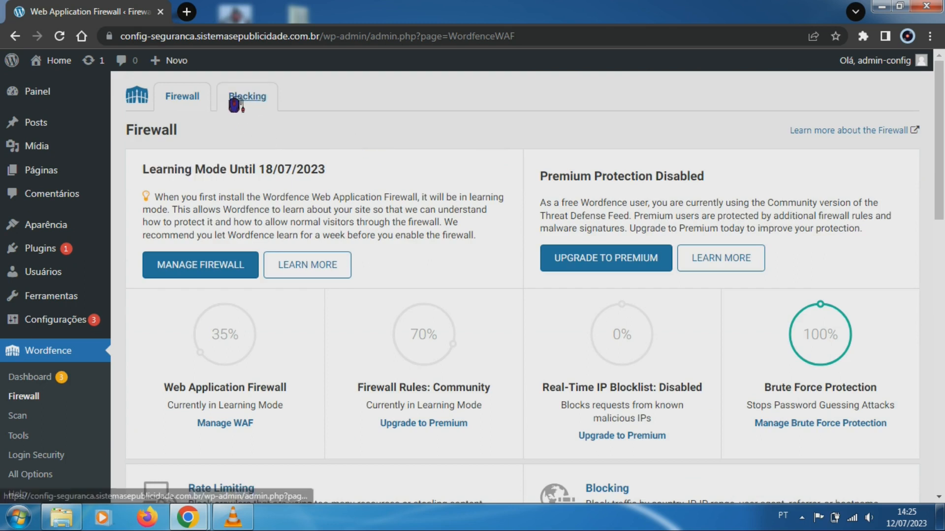
# Open the firewall's Blocking view and check that the Current blocks table is empty.
pyautogui.click(237, 97)
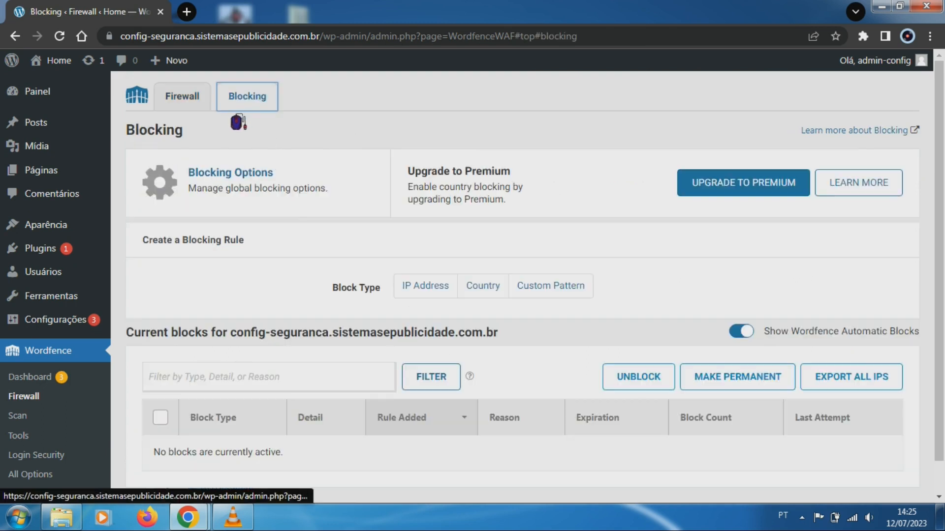
pyautogui.scroll(-1, 184, 428)
pyautogui.moveTo(293, 437); pyautogui.dragTo(163, 426)
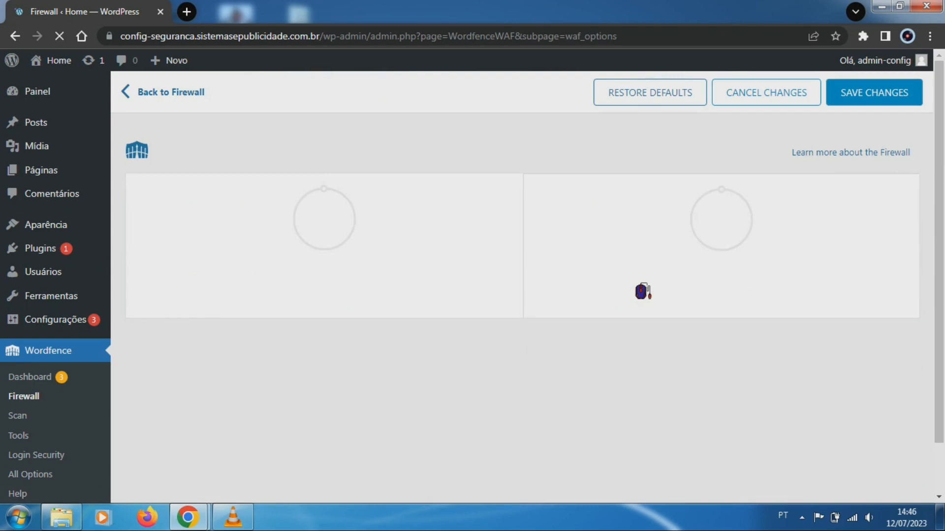
# Start Optimize the Wordfence Firewall from Basic Firewall Options, with LiteSpeed/lsapi preselected.
pyautogui.scroll(-4, 472, 381)
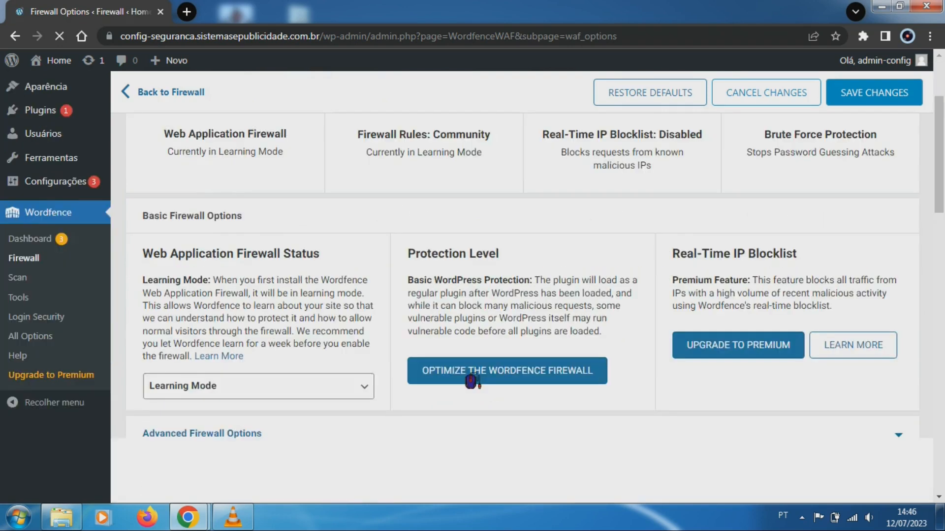
pyautogui.scroll(-2, 500, 344)
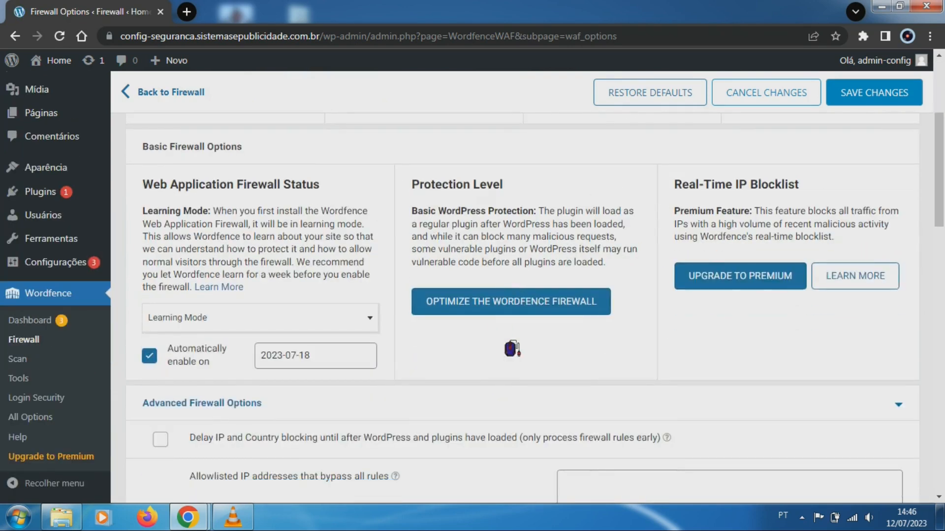
pyautogui.click(502, 310)
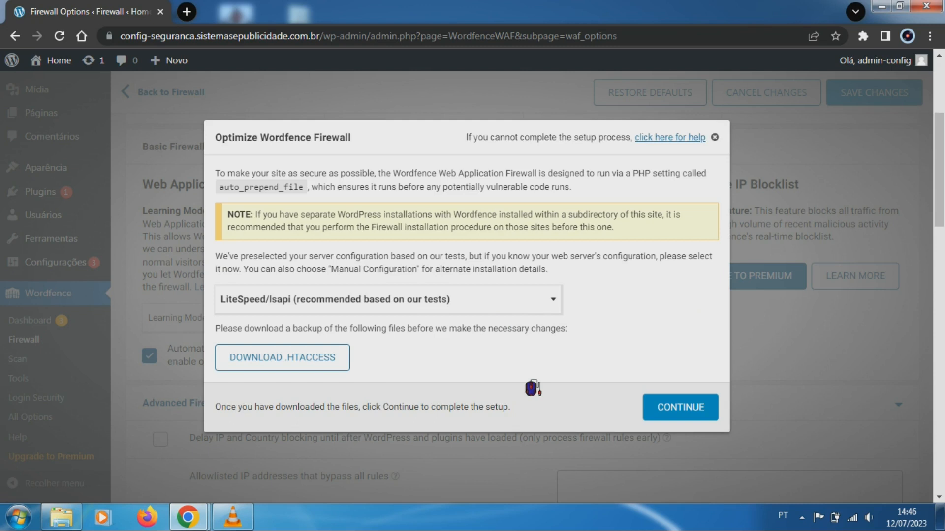
# Save a .htaccess backup to Downloads and finish the firewall optimization.
pyautogui.click(322, 360)
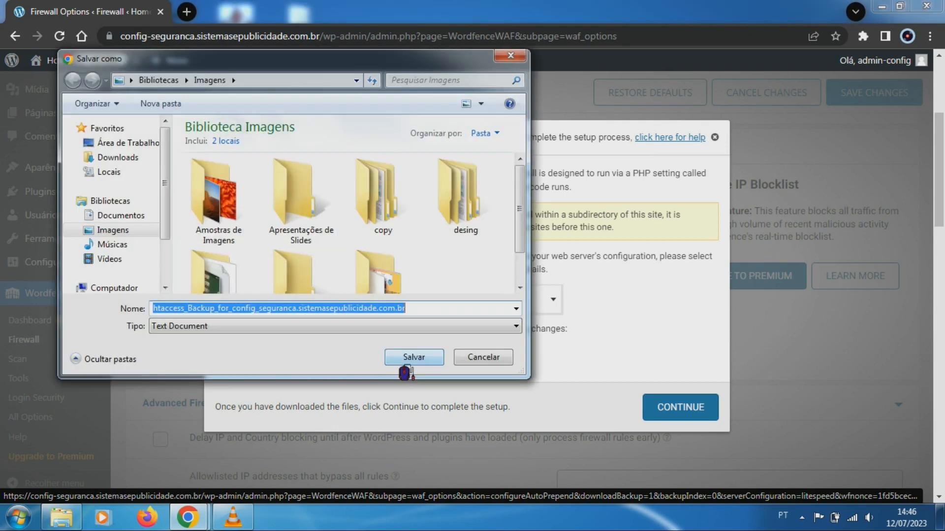
pyautogui.click(429, 361)
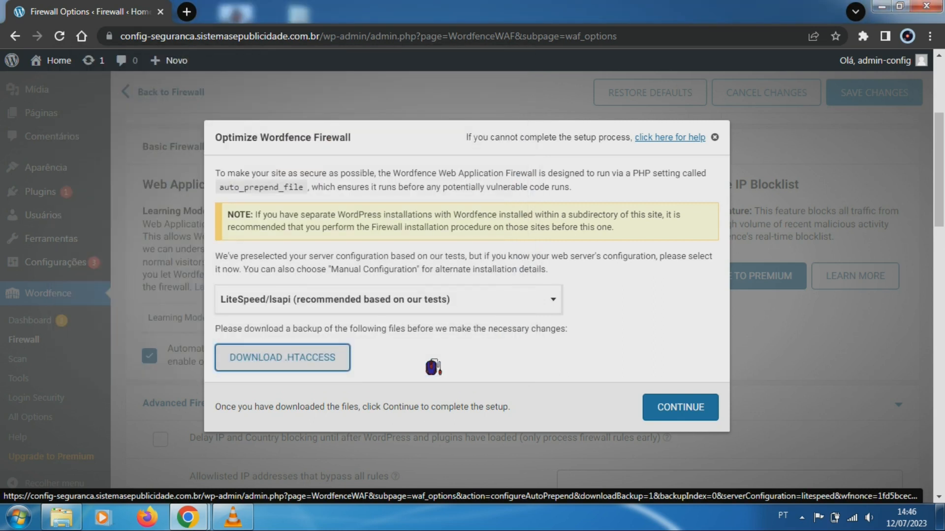
pyautogui.click(689, 409)
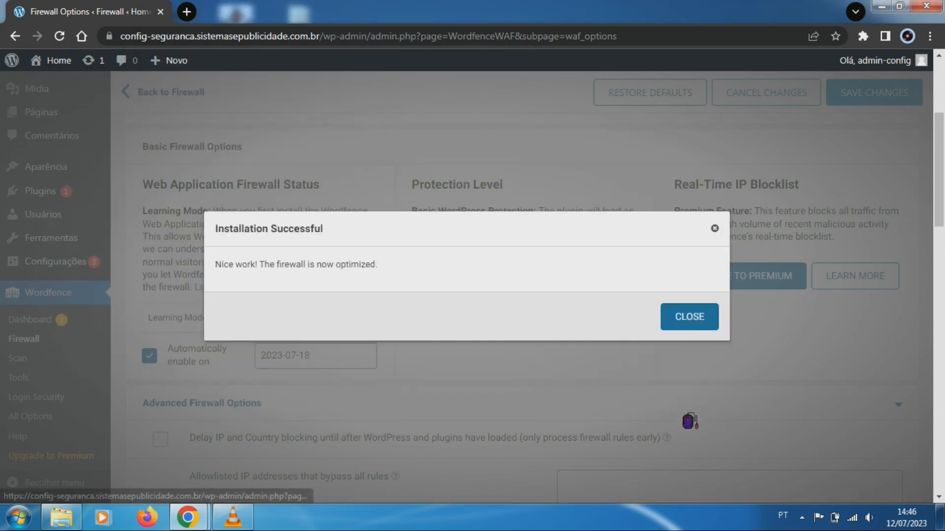
pyautogui.click(688, 318)
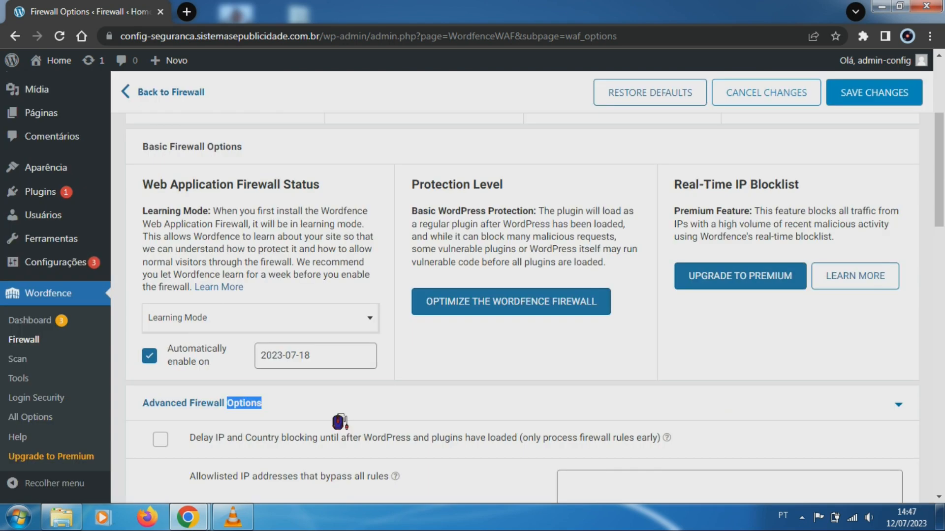
pyautogui.scroll(-3, 339, 384)
pyautogui.click(392, 276)
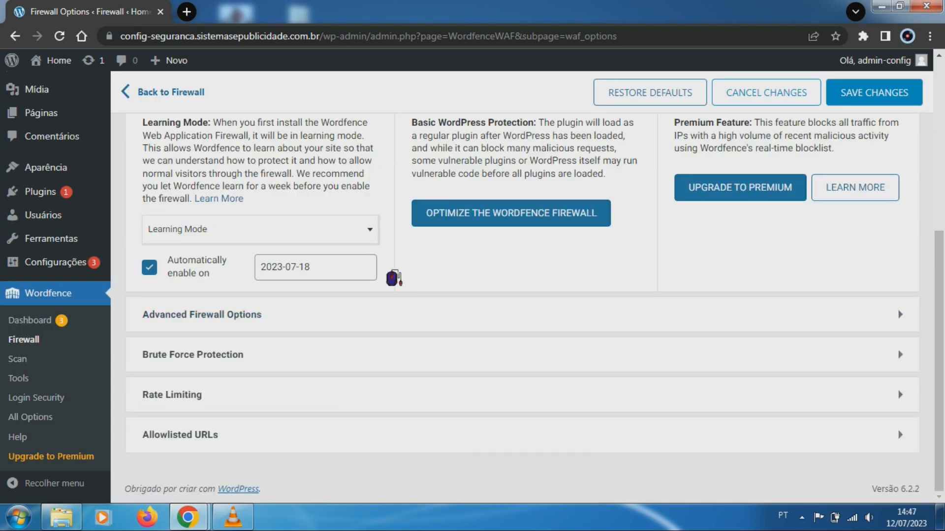
pyautogui.click(373, 328)
pyautogui.scroll(-3, 423, 335)
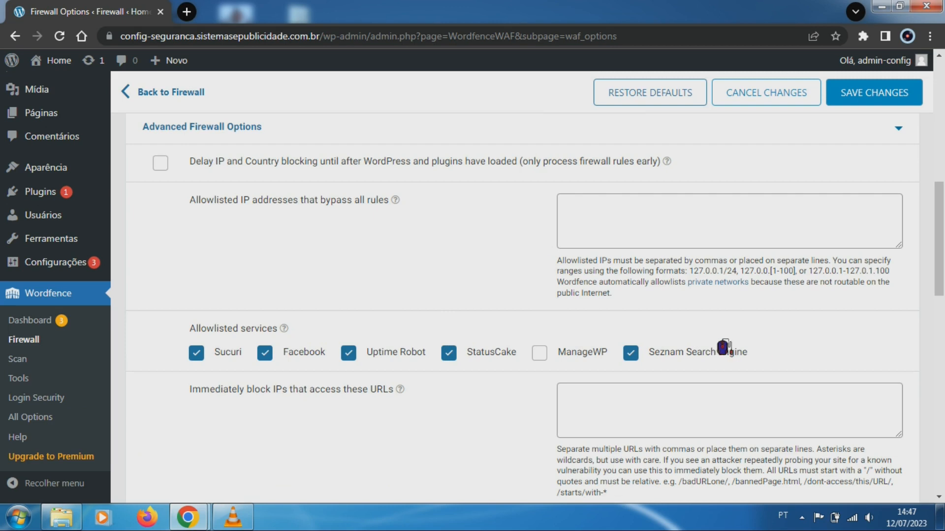
pyautogui.moveTo(733, 272); pyautogui.dragTo(709, 274)
pyautogui.hotkey('ctrl', 'c')
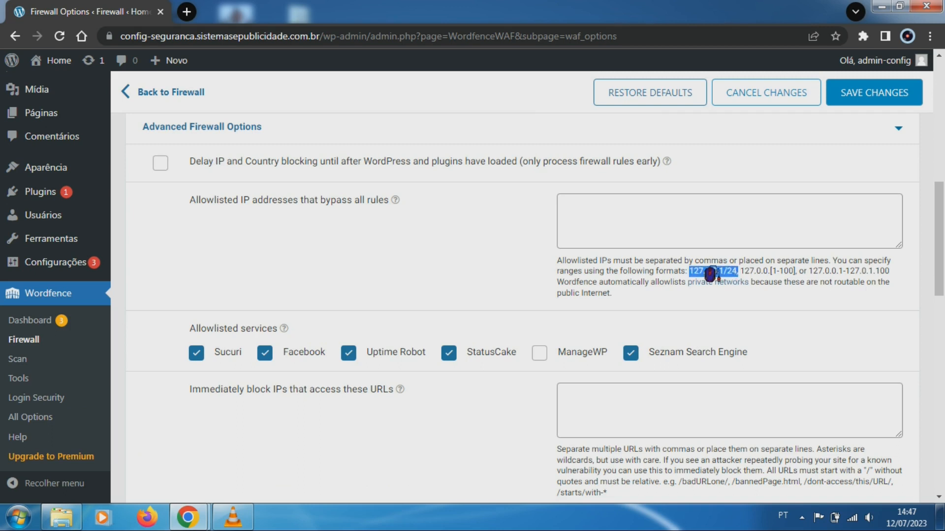
pyautogui.click(718, 215)
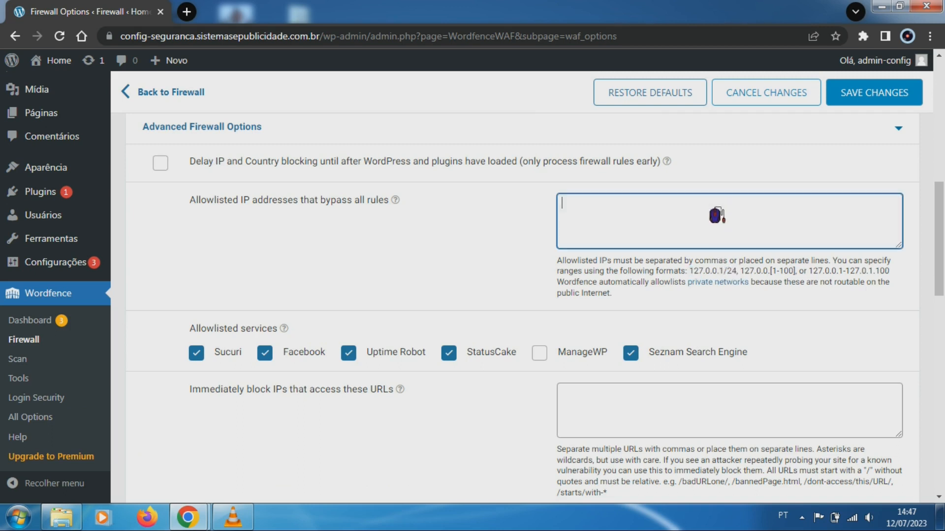
pyautogui.hotkey('ctrl', 'v')
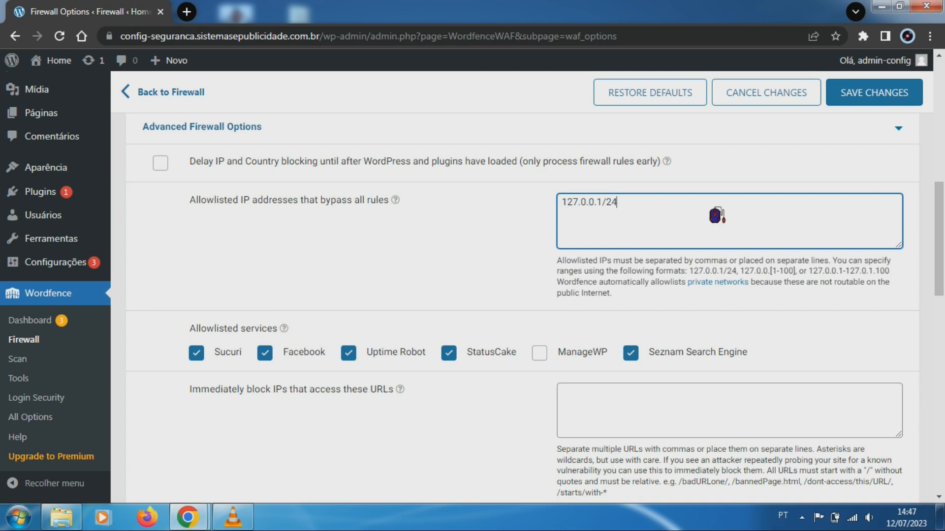
pyautogui.hotkey('ctrl', 'a')
pyautogui.press('BackSpace')
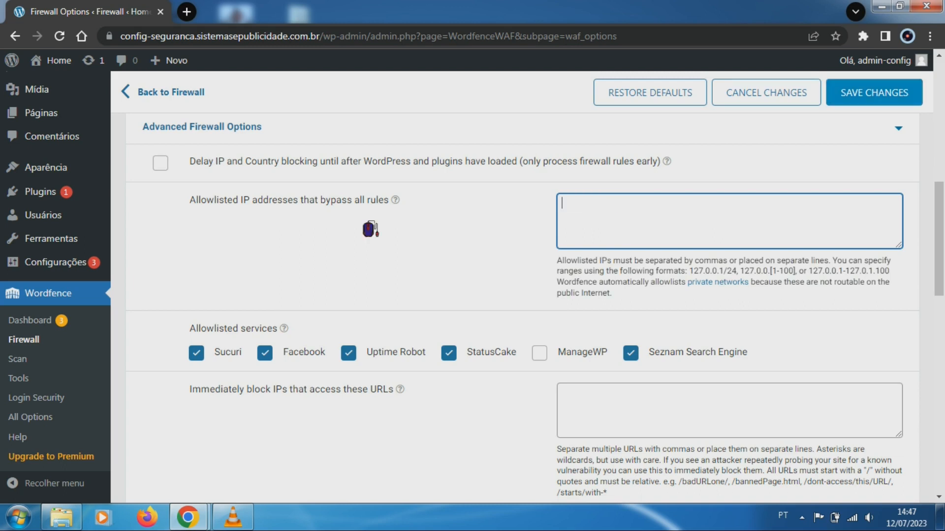
pyautogui.scroll(-4, 370, 229)
pyautogui.scroll(5, 370, 229)
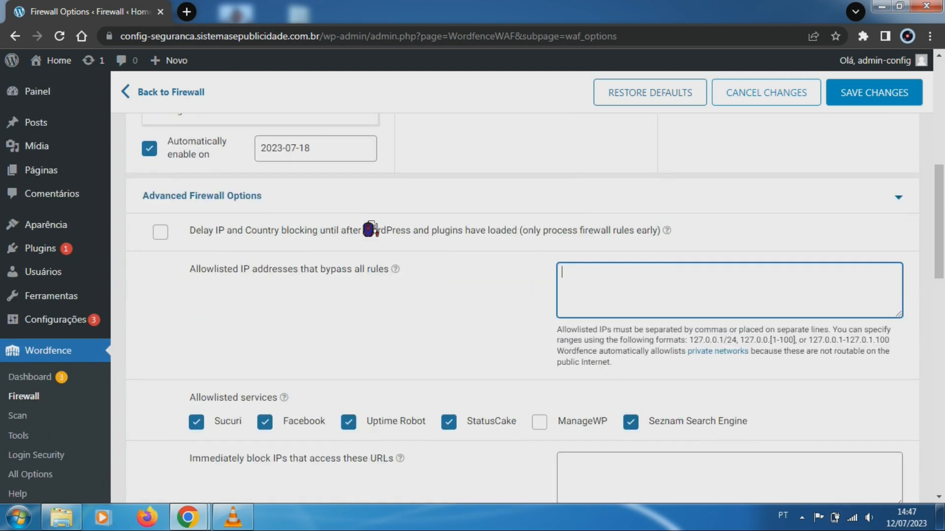
pyautogui.scroll(-4, 370, 229)
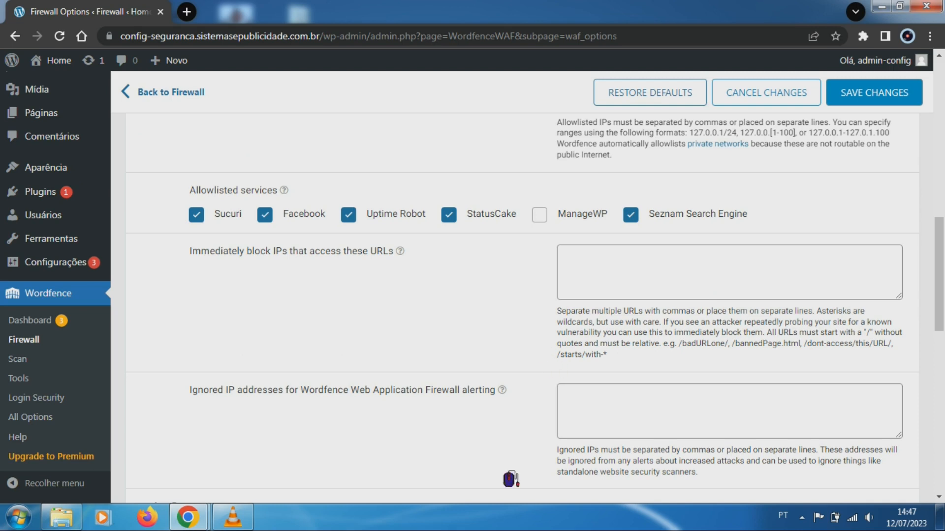
pyautogui.scroll(-3, 445, 427)
pyautogui.scroll(-7, 444, 427)
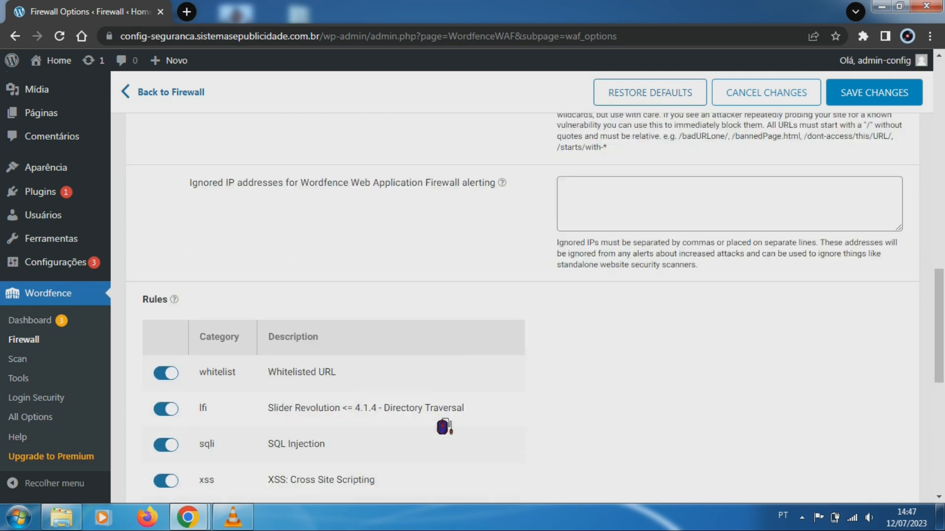
pyautogui.scroll(3, 444, 424)
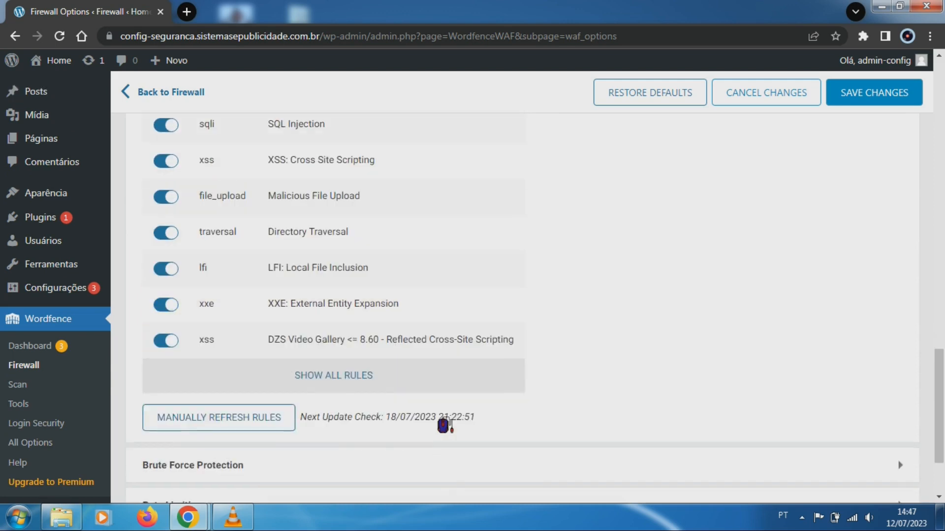
pyautogui.scroll(-1, 216, 223)
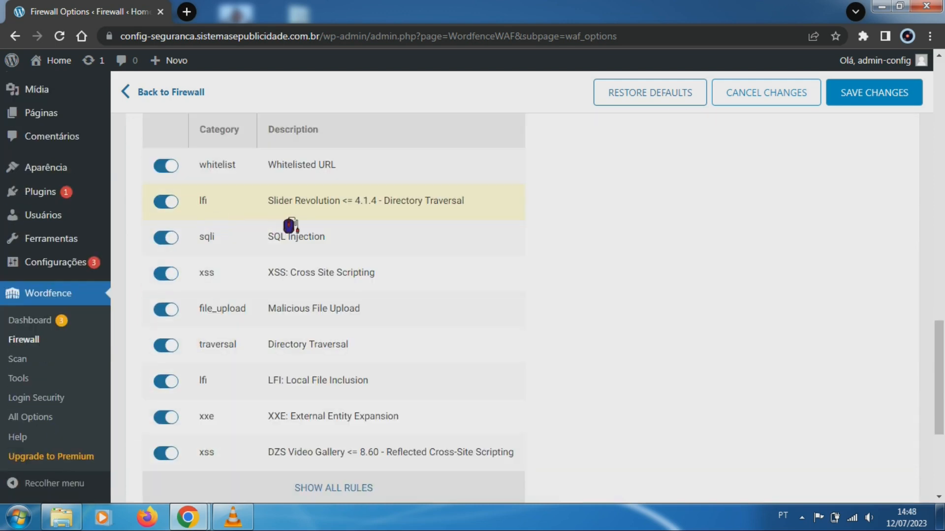
pyautogui.scroll(-2, 162, 196)
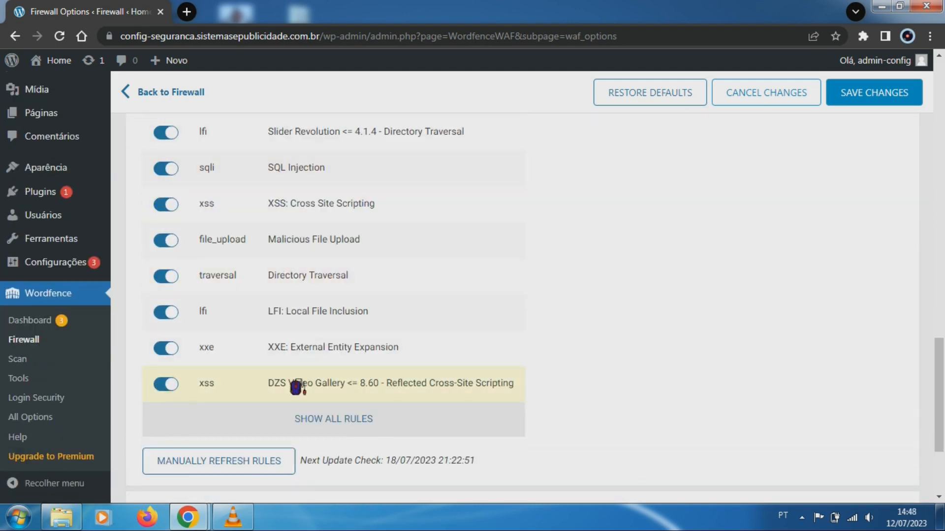
pyautogui.scroll(1, 281, 330)
pyautogui.scroll(5, 279, 330)
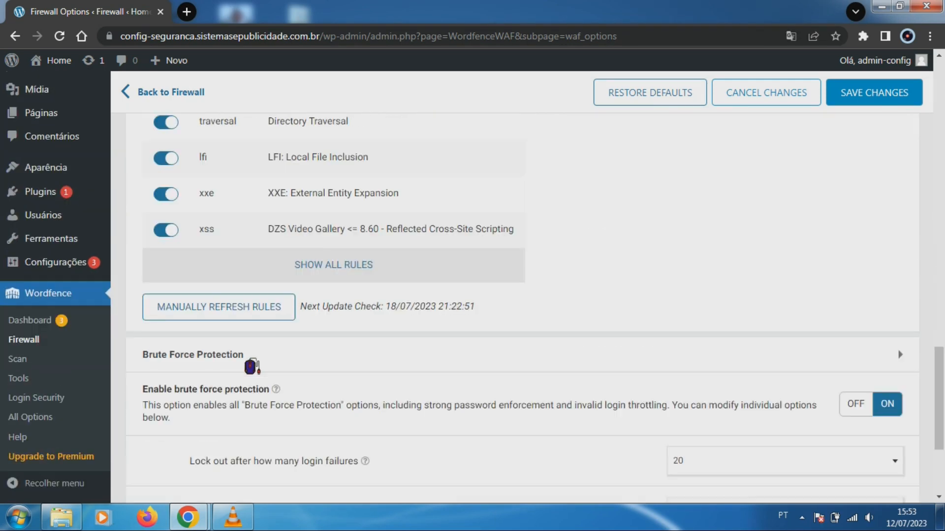
pyautogui.click(251, 365)
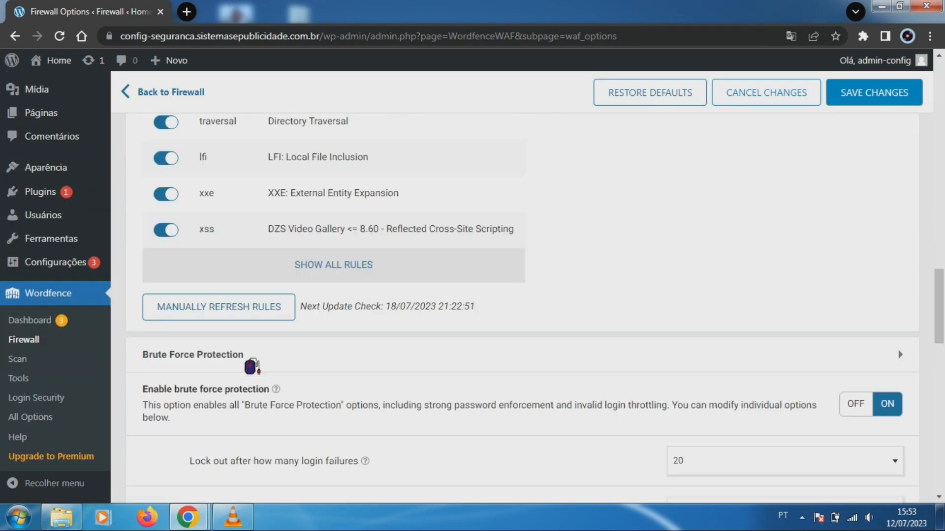
# Lock out after 5 login failures or 3 forgot-password attempts.
pyautogui.scroll(-3, 648, 310)
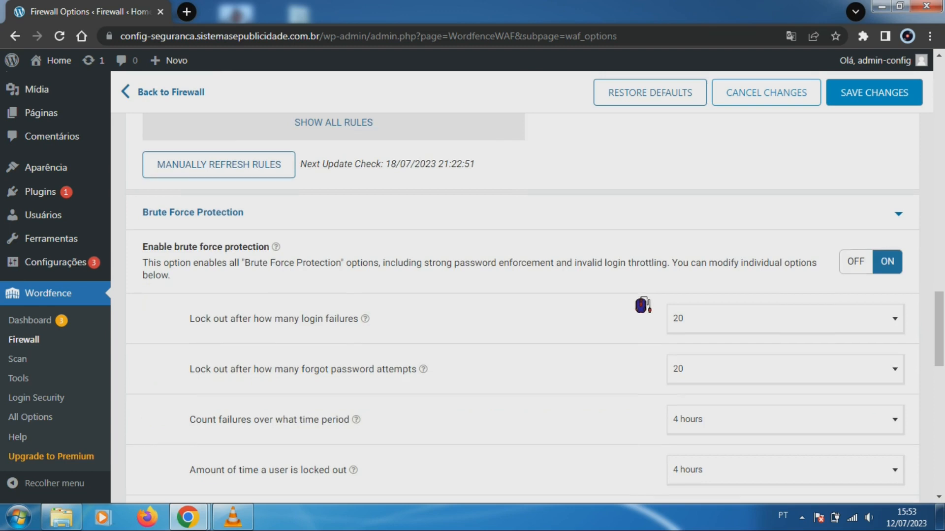
pyautogui.scroll(-3, 642, 306)
pyautogui.scroll(2, 641, 306)
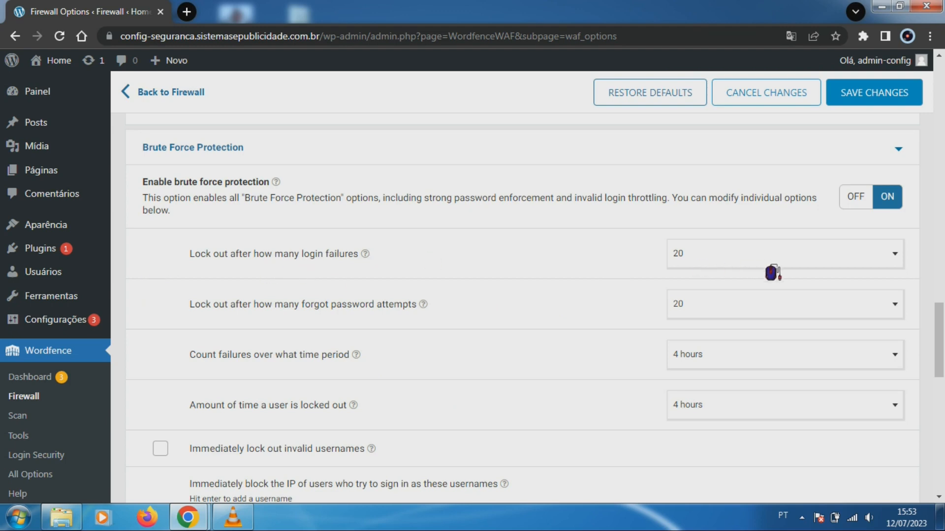
pyautogui.click(802, 258)
pyautogui.press('5')
pyautogui.press('Return')
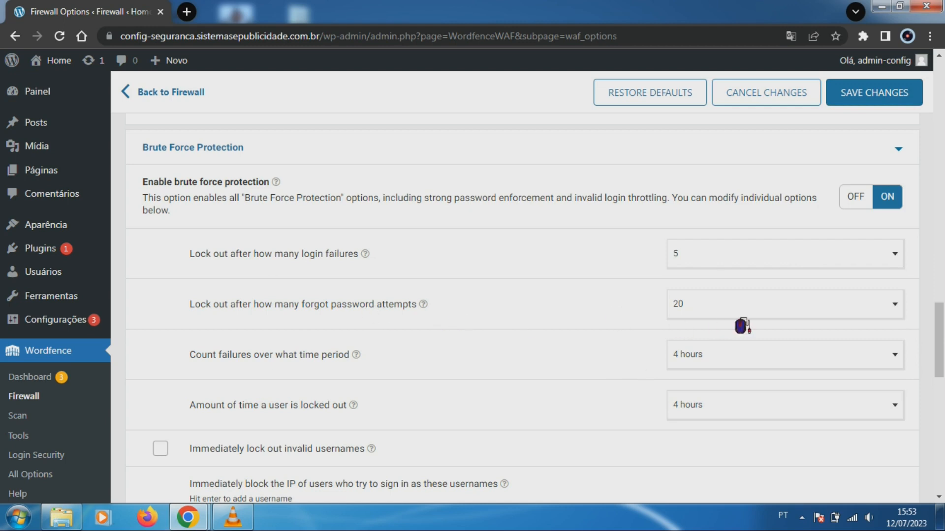
pyautogui.click(763, 309)
pyautogui.scroll(3, 732, 349)
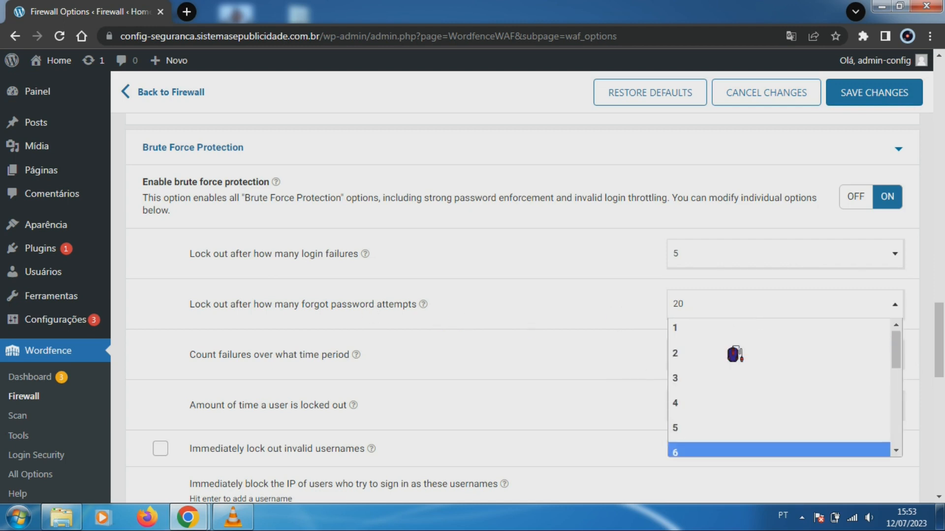
pyautogui.click(690, 384)
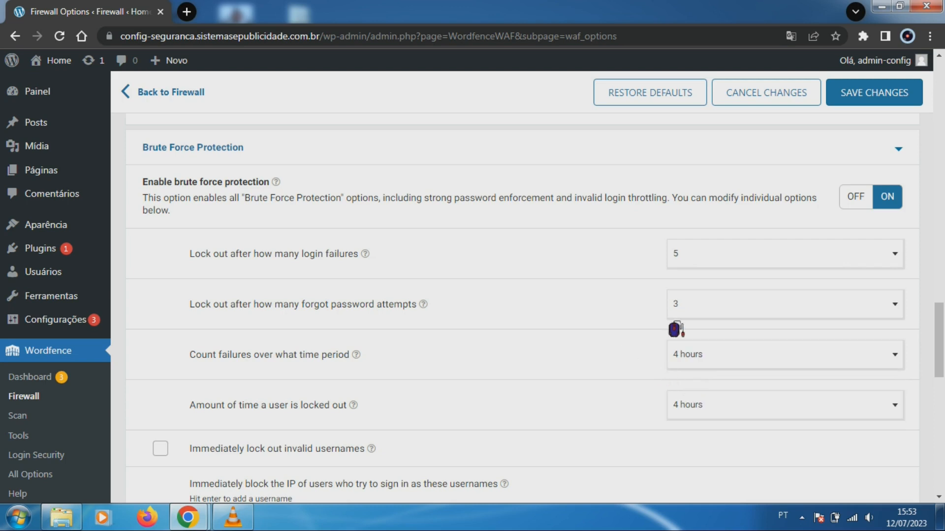
# Count failures over 1 hour and set the lockout duration to 12 hours.
pyautogui.scroll(-1, 648, 325)
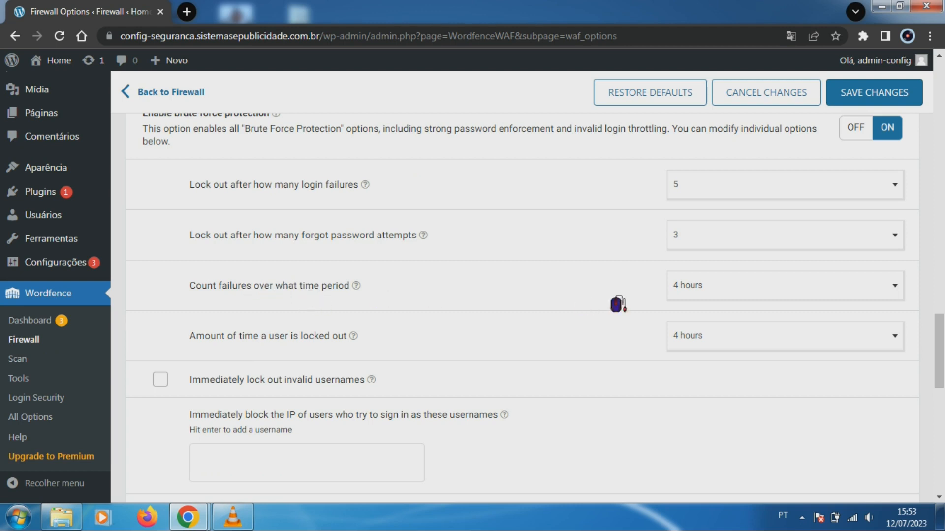
pyautogui.click(722, 293)
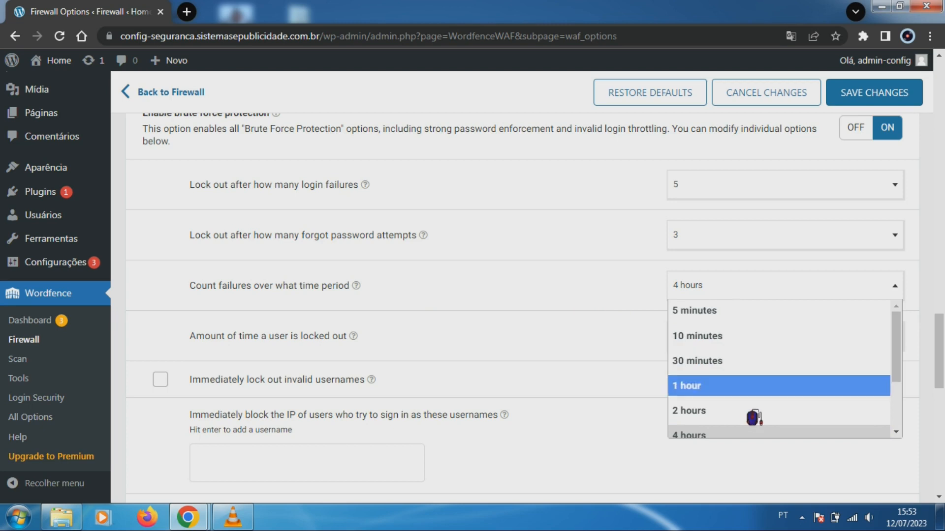
pyautogui.click(722, 386)
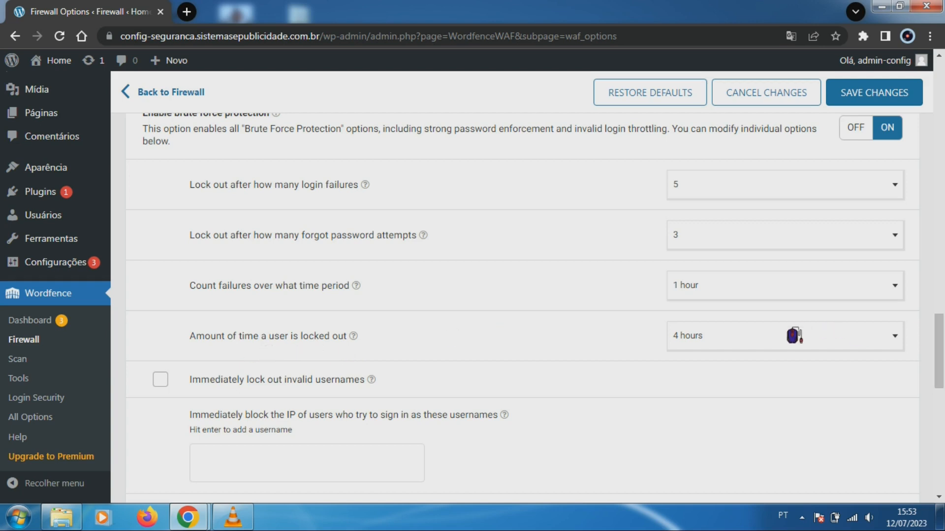
pyautogui.click(785, 338)
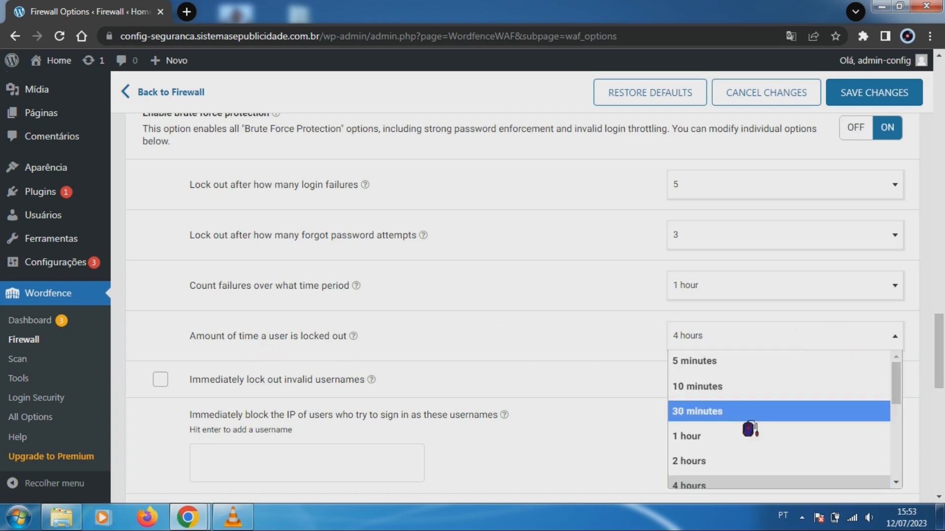
pyautogui.scroll(-2, 750, 431)
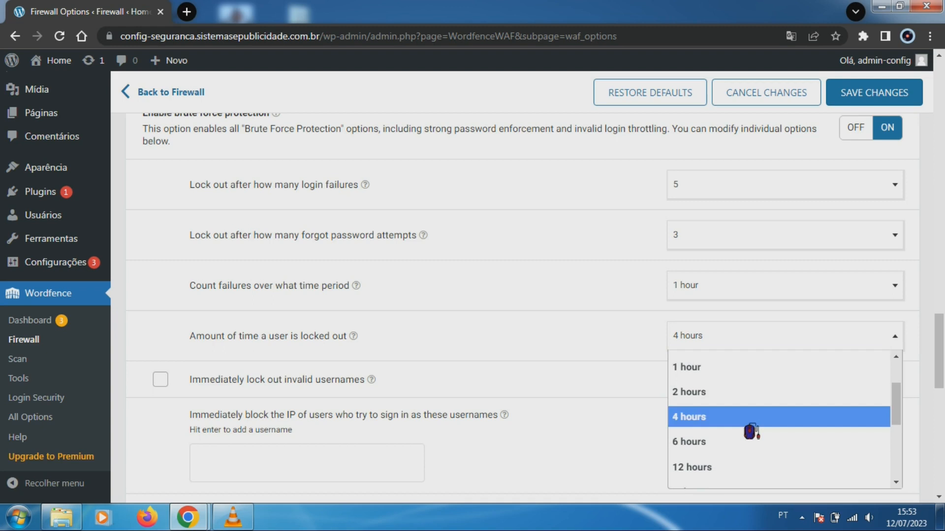
pyautogui.click(697, 469)
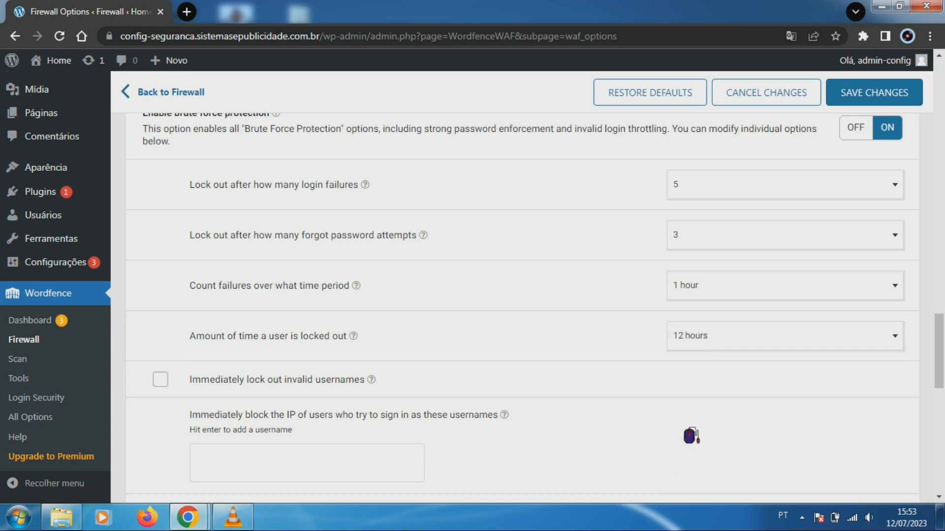
pyautogui.scroll(-4, 416, 306)
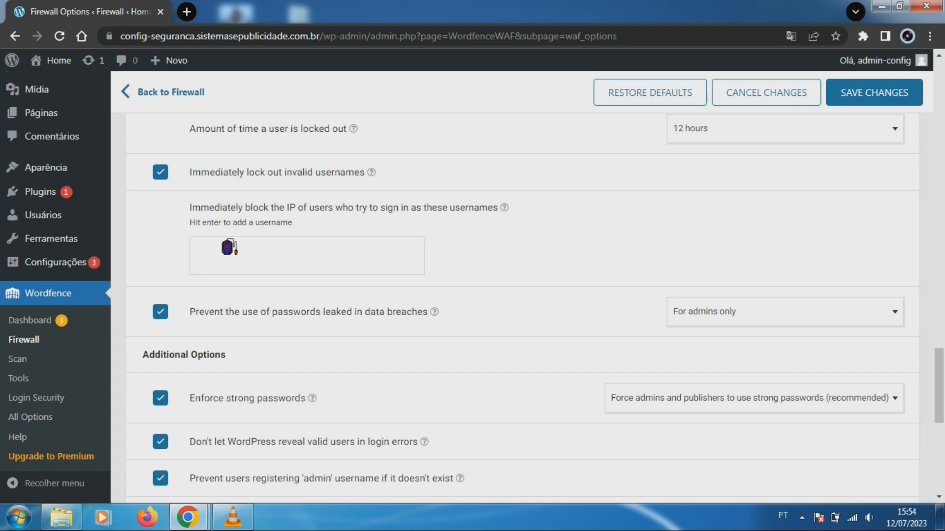
pyautogui.click(165, 178)
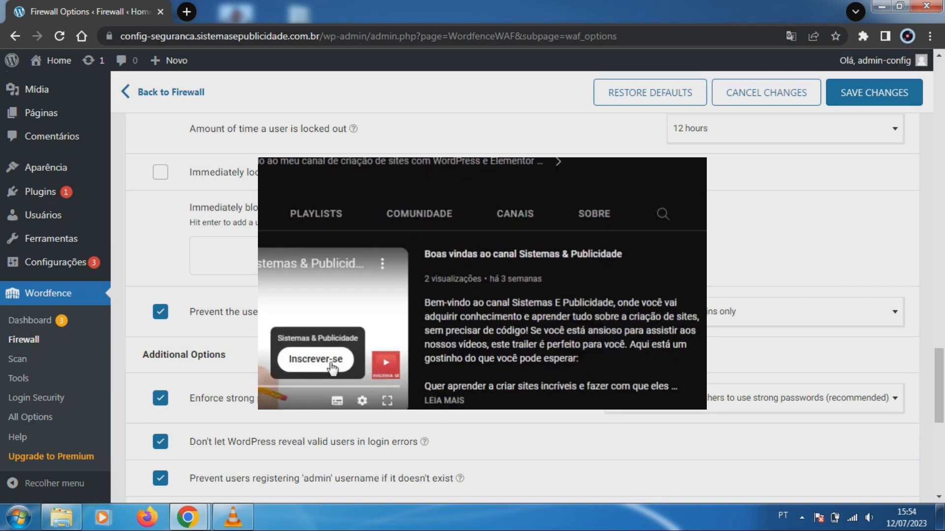
pyautogui.scroll(-3, 638, 275)
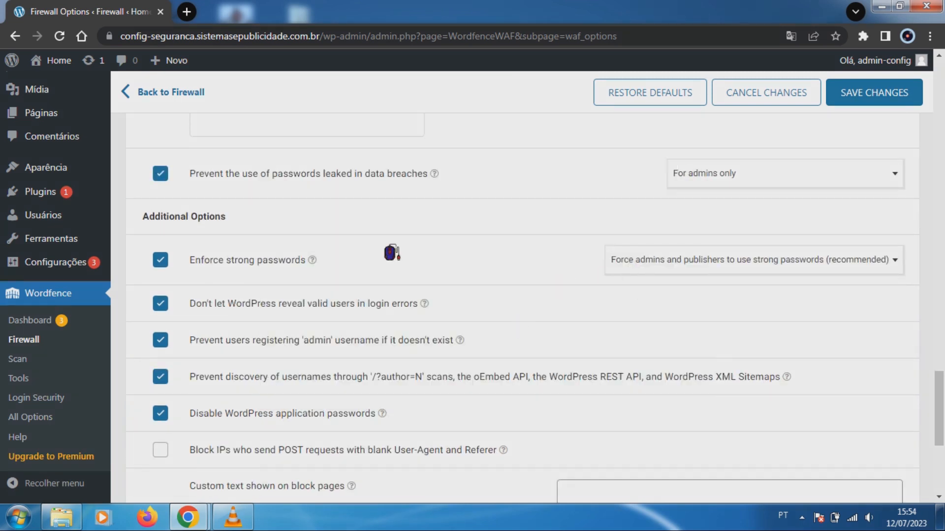
pyautogui.click(899, 183)
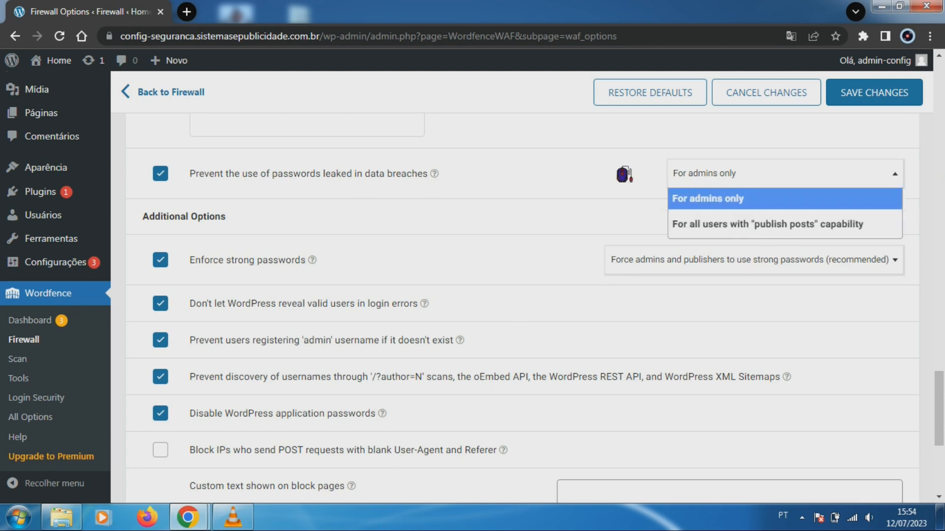
pyautogui.doubleClick(624, 174)
pyautogui.click(531, 229)
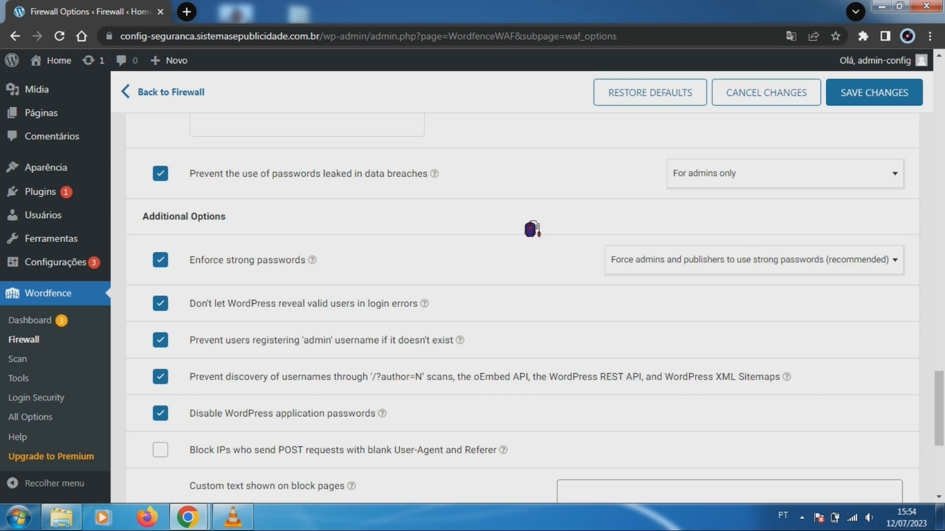
pyautogui.scroll(-1, 606, 310)
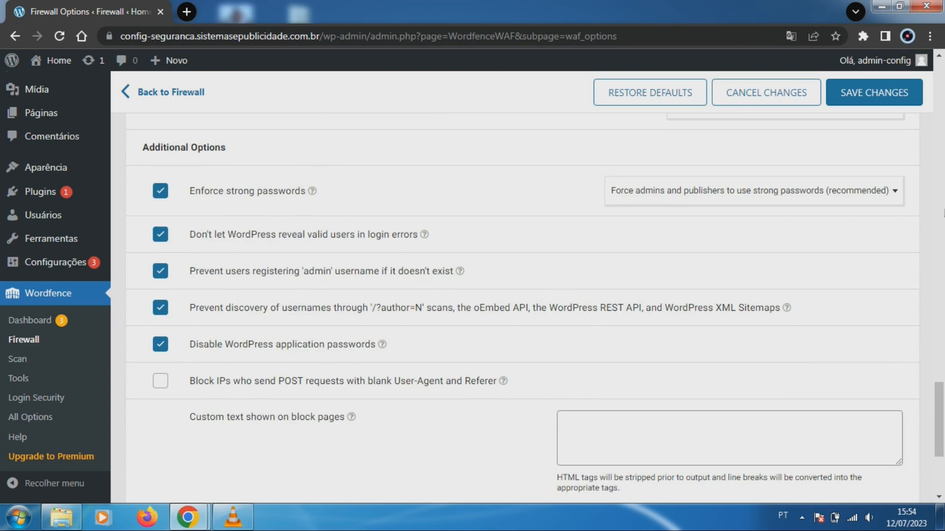
# Enforce strong passwords for all members.
pyautogui.click(897, 199)
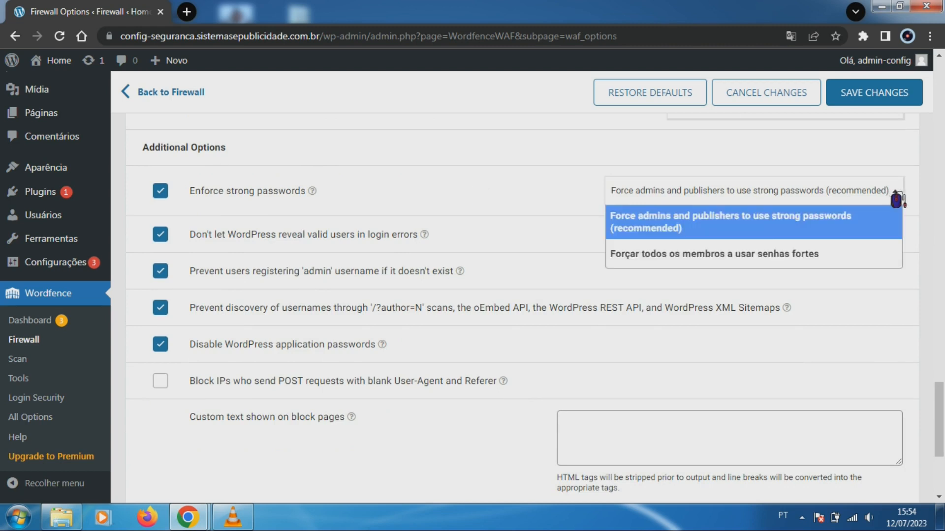
pyautogui.click(768, 261)
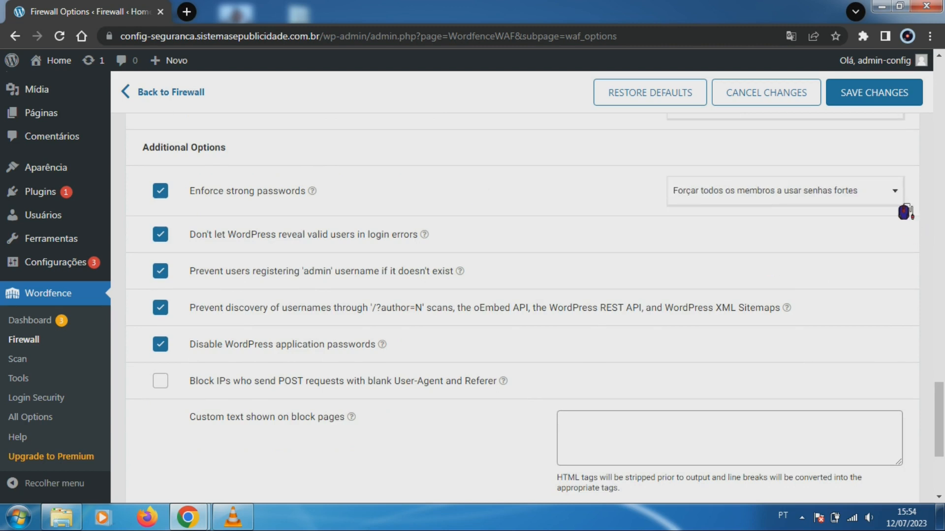
pyautogui.scroll(-3, 168, 248)
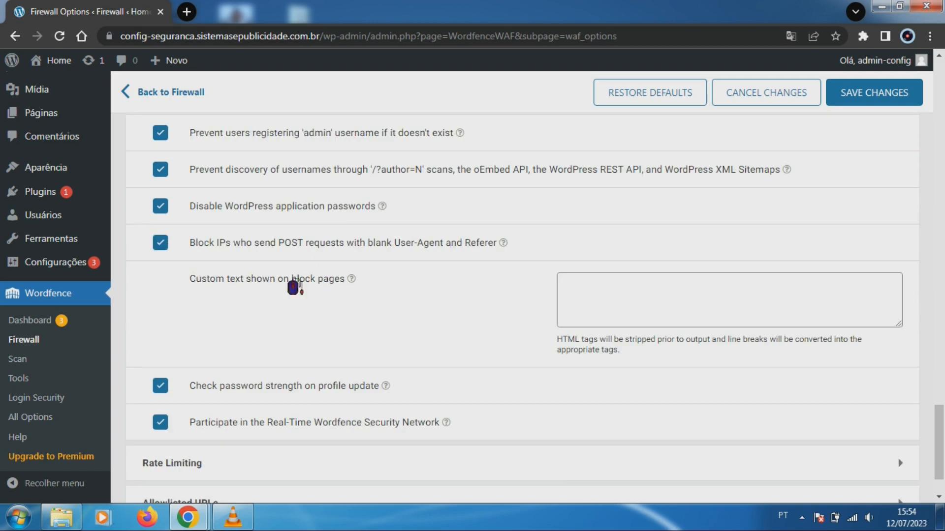
# Set the custom block-page text to 'Acesso negado'.
pyautogui.click(615, 311)
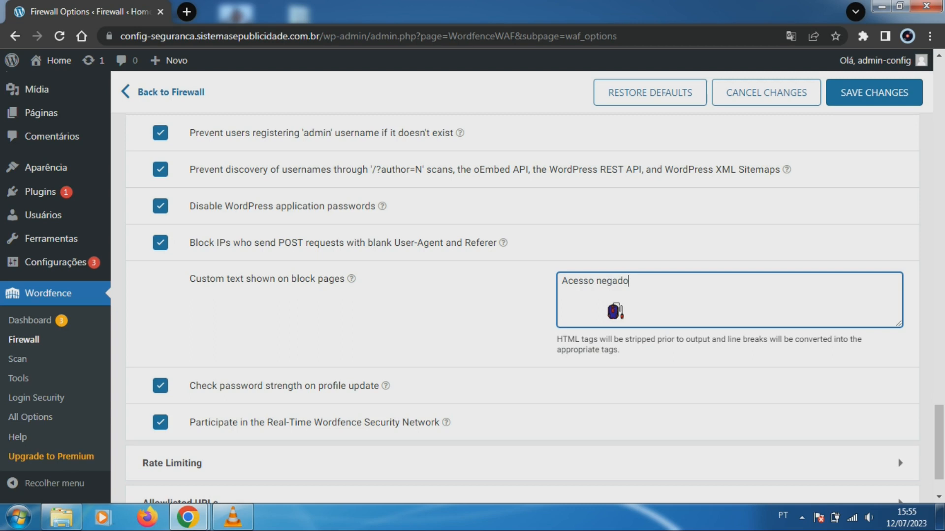
pyautogui.scroll(-2, 384, 359)
pyautogui.click(152, 393)
# Inspect the Allowlisted URLs fields: URL, Param Type kept at POST Body, and Param Name.
pyautogui.scroll(-4, 432, 345)
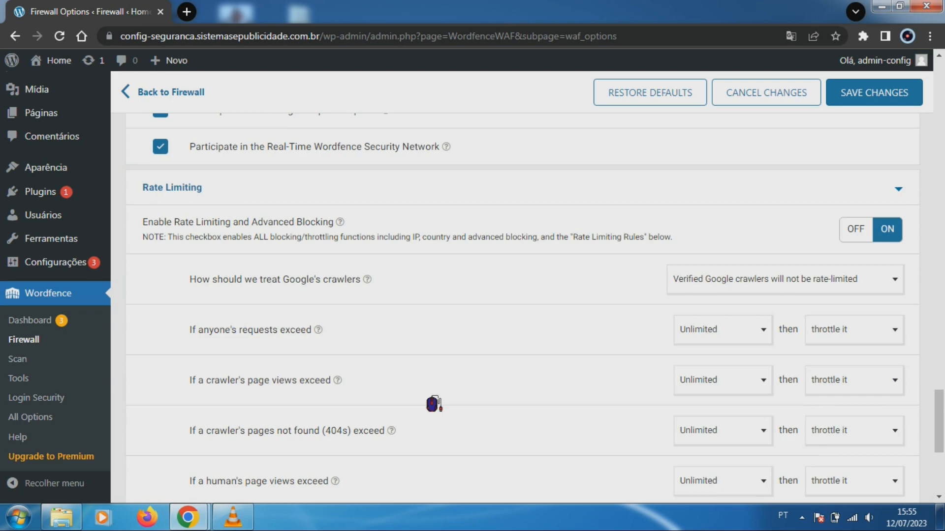
pyautogui.scroll(-4, 876, 389)
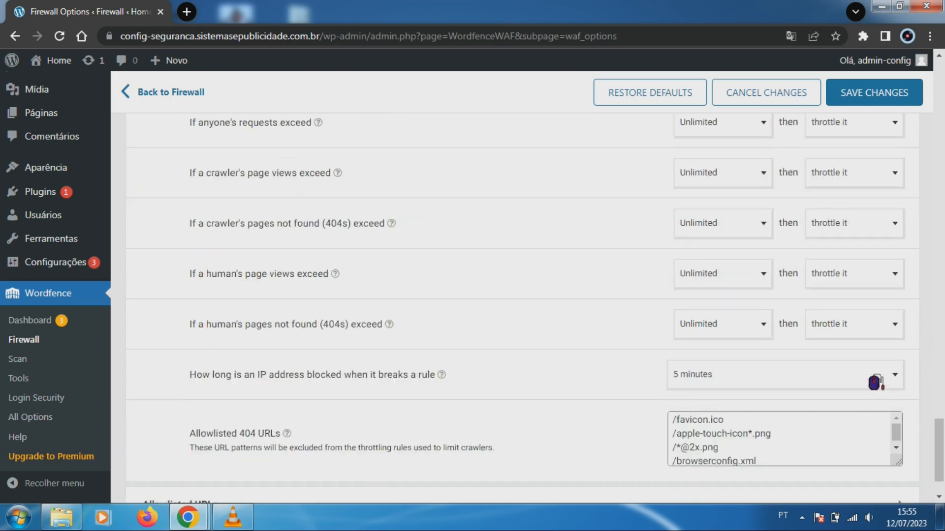
pyautogui.scroll(-2, 869, 372)
pyautogui.click(315, 437)
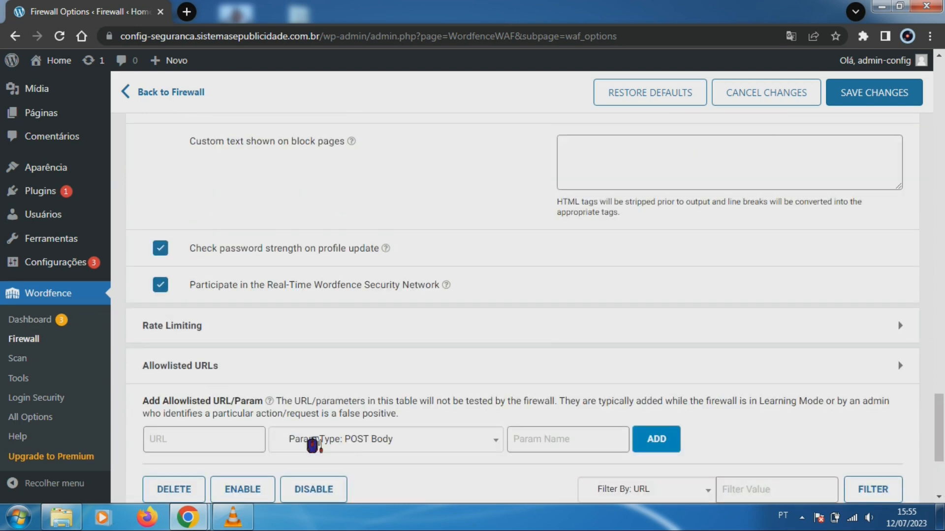
pyautogui.click(186, 375)
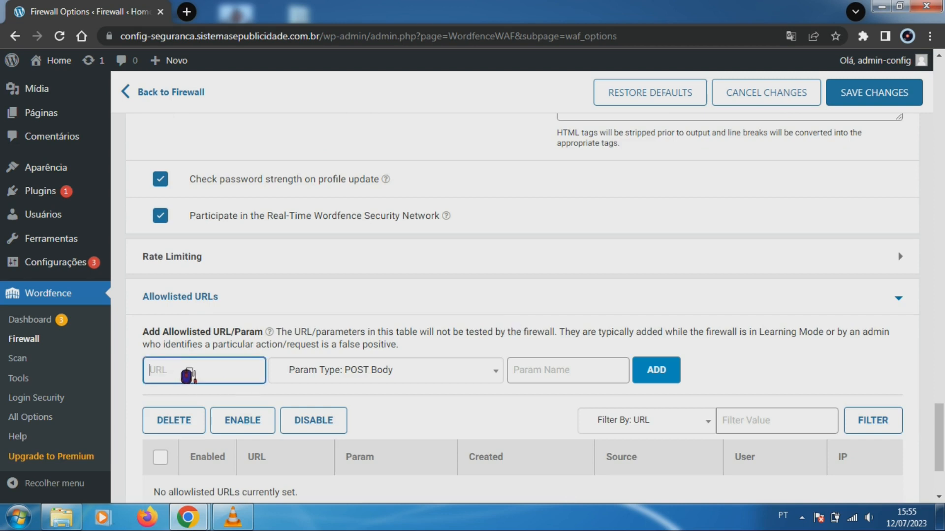
pyautogui.click(496, 378)
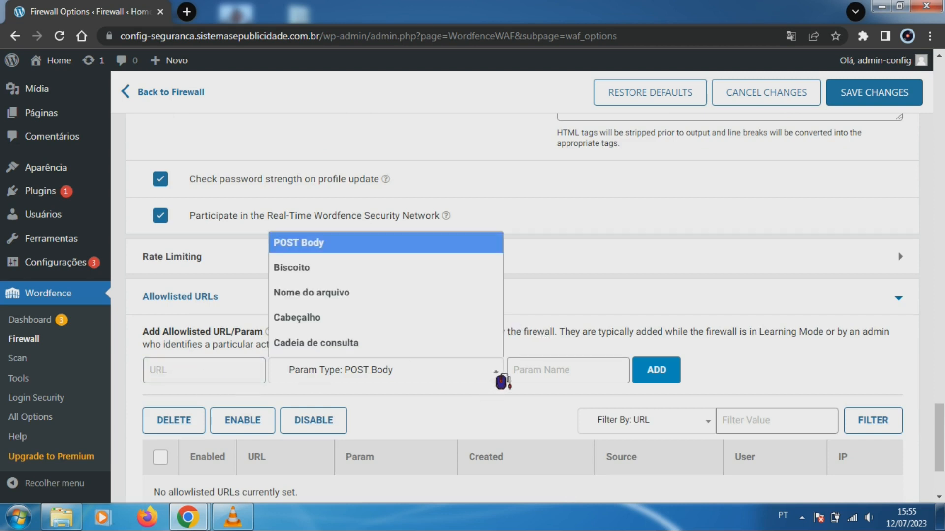
pyautogui.click(523, 349)
pyautogui.click(554, 379)
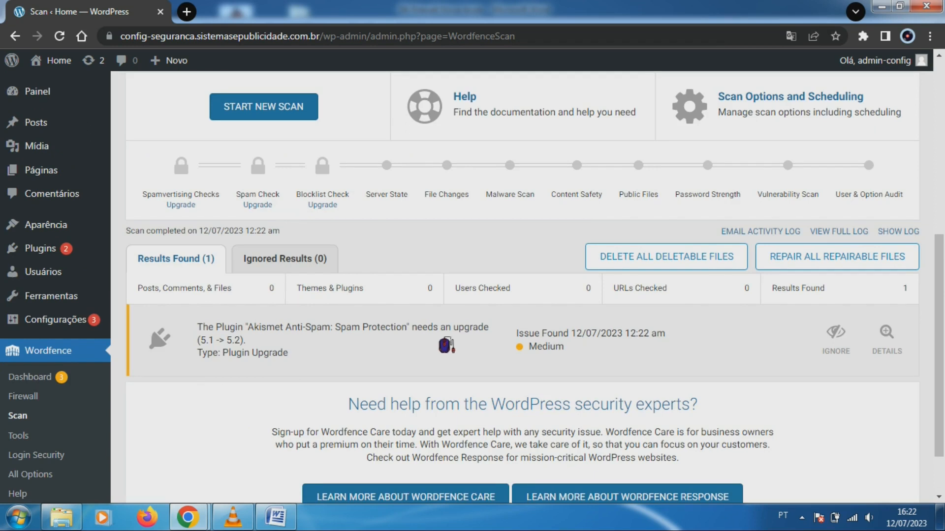
# Run a new security scan and review its two plugin-upgrade issues.
pyautogui.scroll(3, 353, 260)
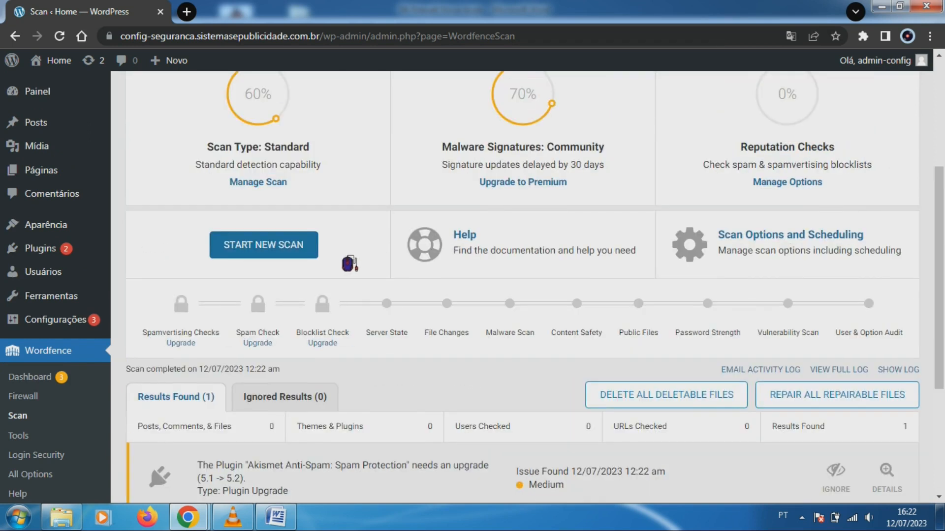
pyautogui.click(303, 257)
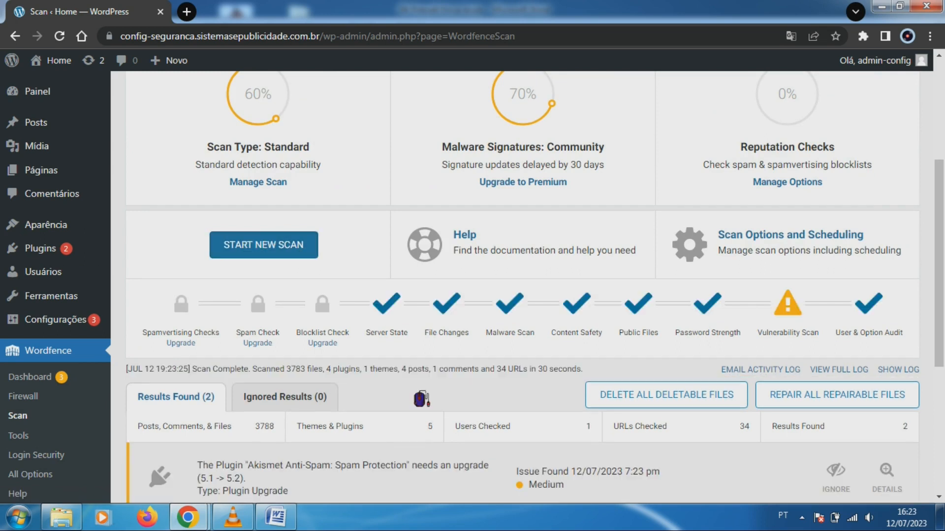
pyautogui.scroll(-3, 487, 347)
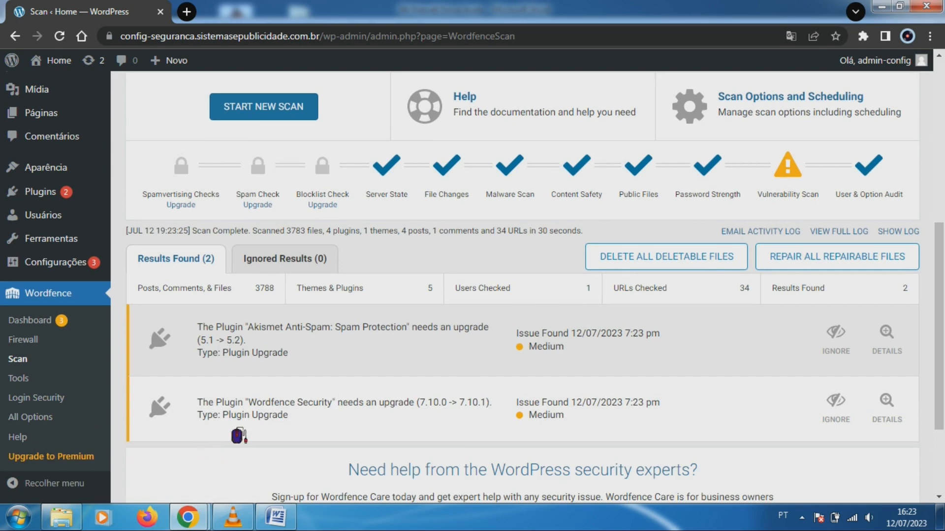
pyautogui.scroll(-3, 320, 354)
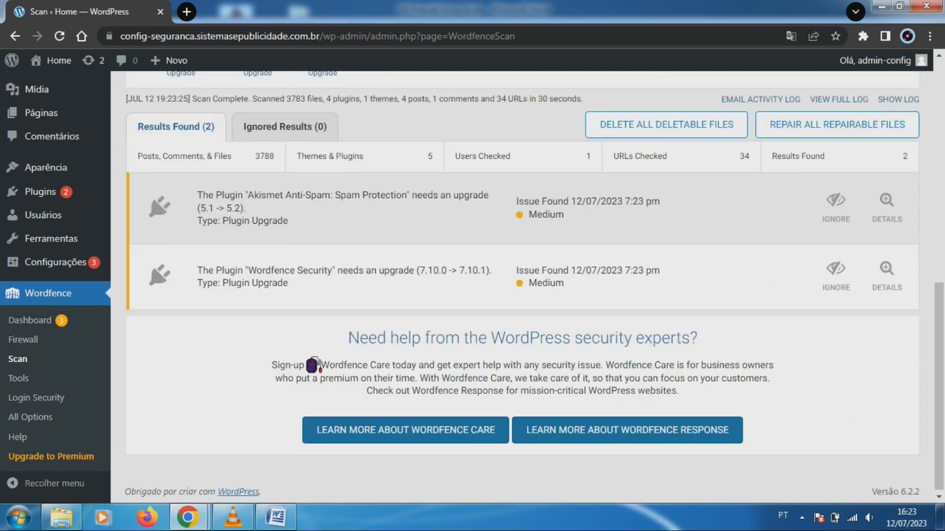
pyautogui.scroll(5, 310, 379)
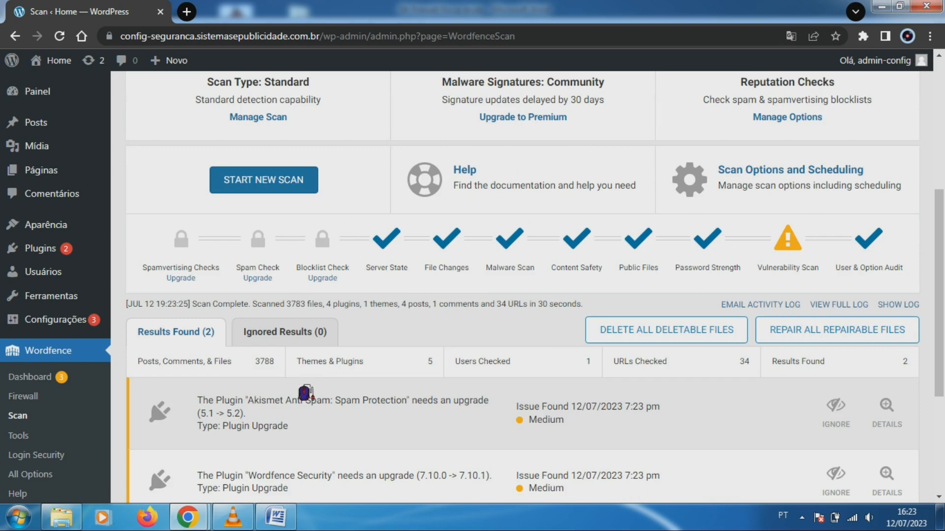
pyautogui.scroll(-3, 281, 406)
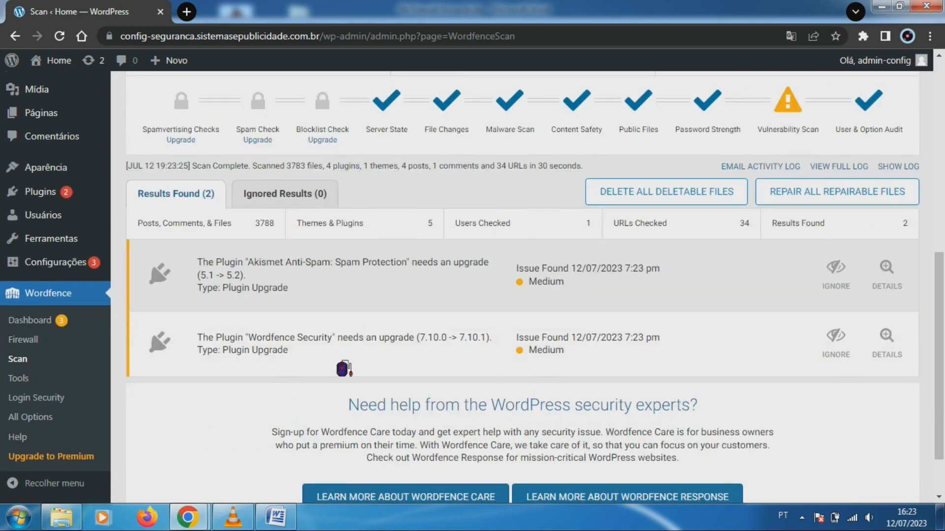
# Show the details of the Akismet 5.1 to 5.2 upgrade issue.
pyautogui.click(352, 297)
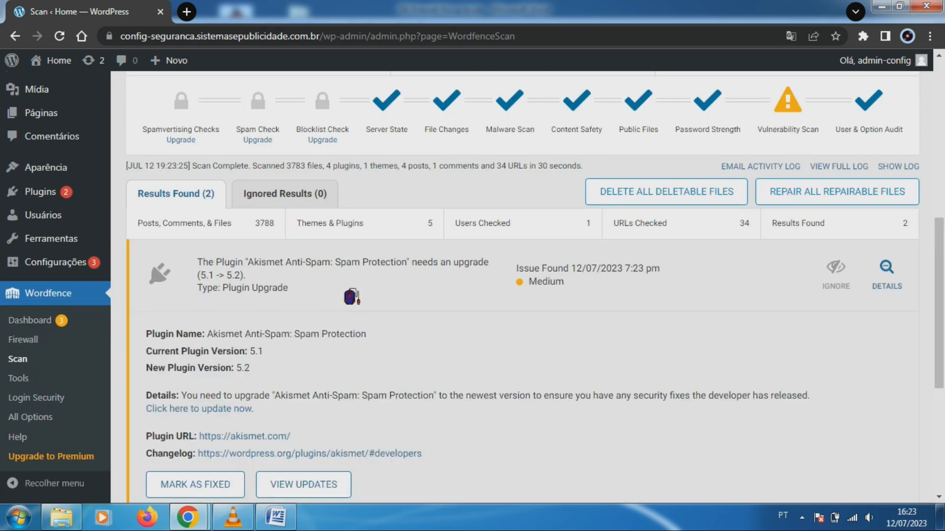
pyautogui.scroll(-3, 364, 322)
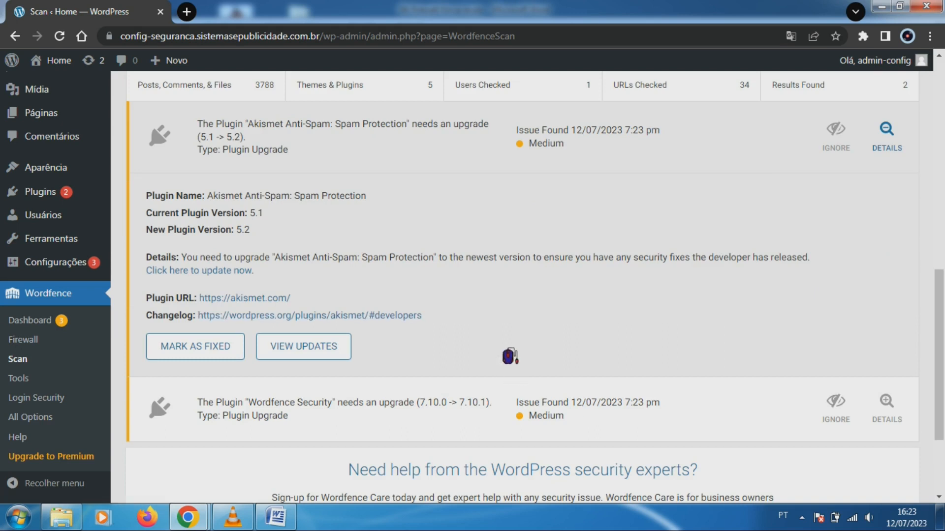
pyautogui.scroll(2, 510, 356)
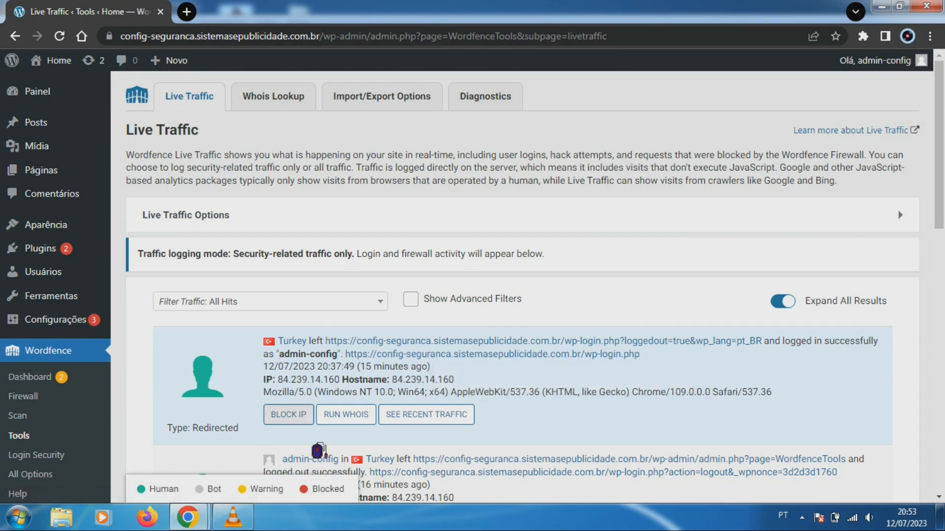
pyautogui.moveTo(339, 380); pyautogui.dragTo(287, 390)
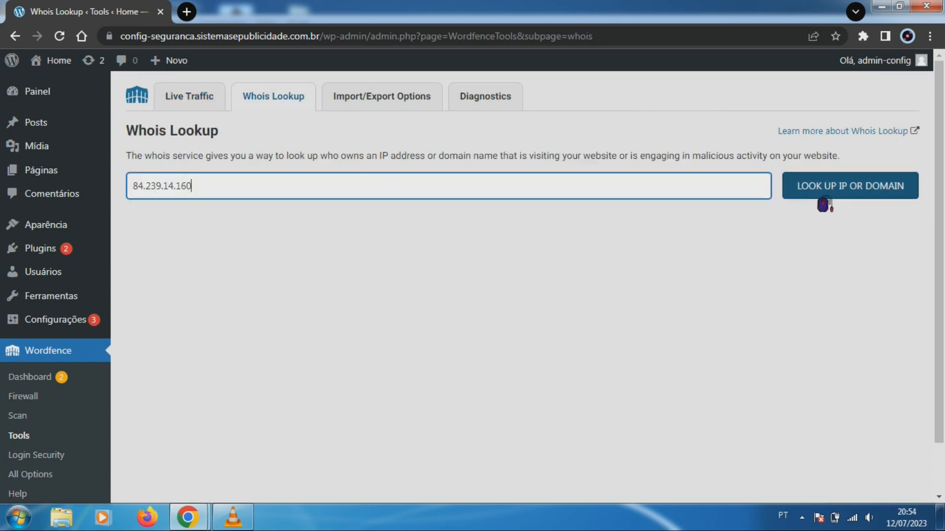
pyautogui.click(823, 197)
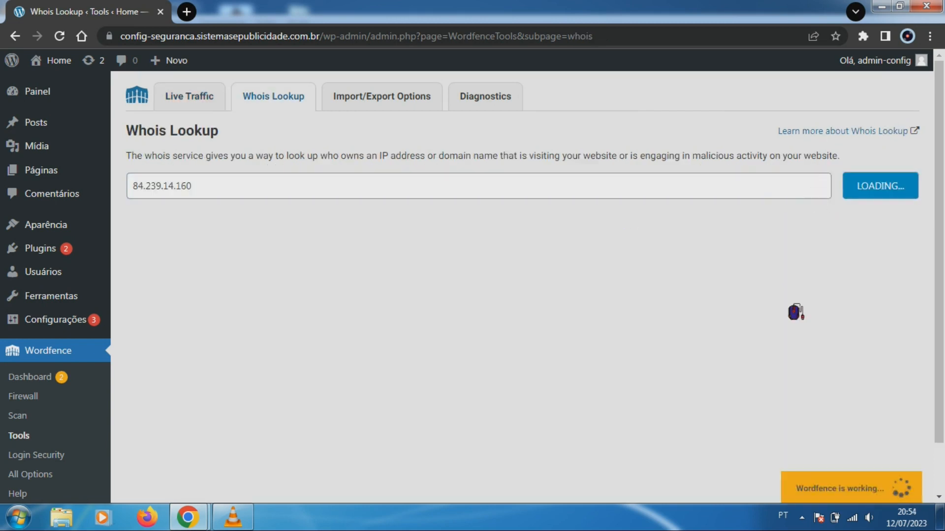
pyautogui.scroll(-3, 504, 296)
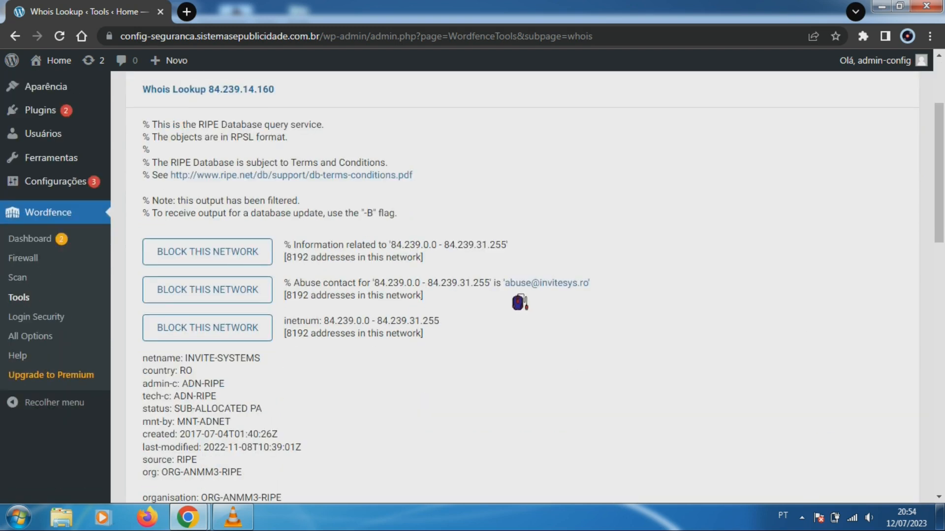
pyautogui.scroll(2, 512, 294)
pyautogui.scroll(-1, 512, 296)
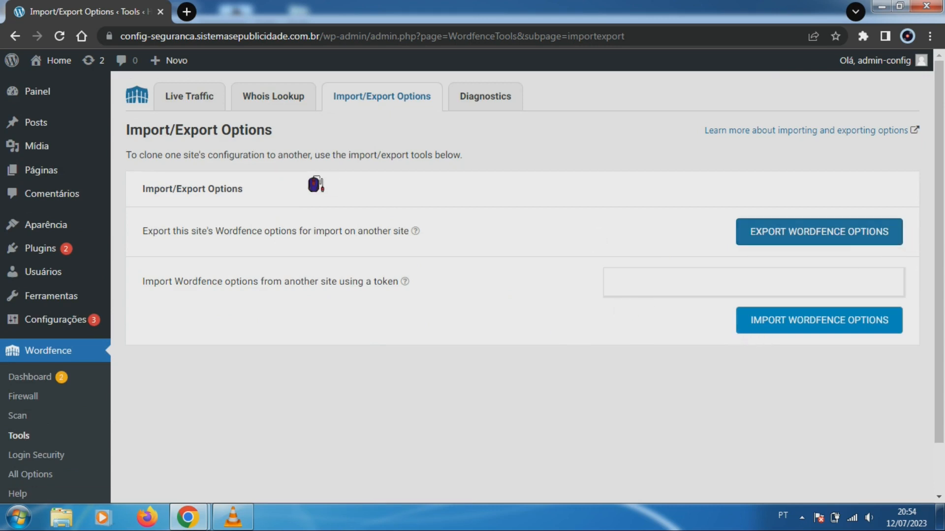
# Expand the Wordfence Status diagnostics, then go to Login Security.
pyautogui.click(465, 109)
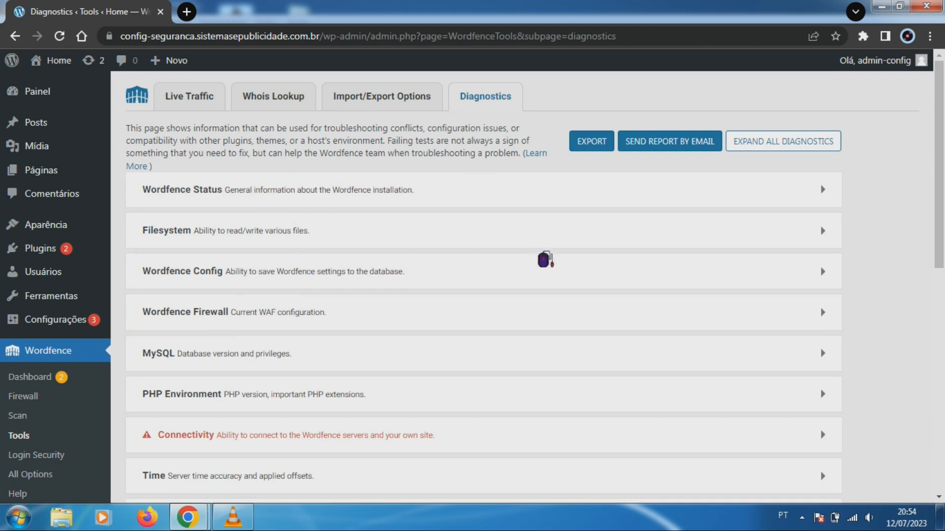
pyautogui.scroll(-2, 631, 396)
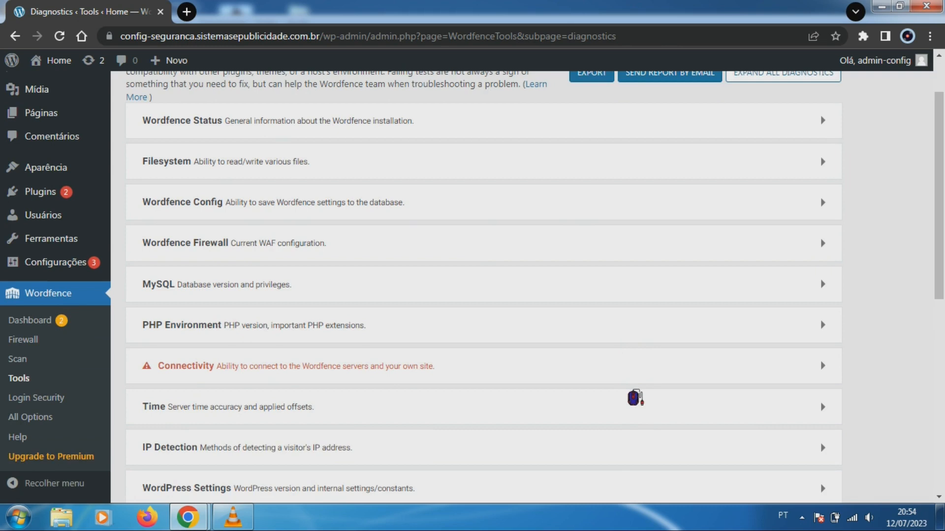
pyautogui.click(570, 125)
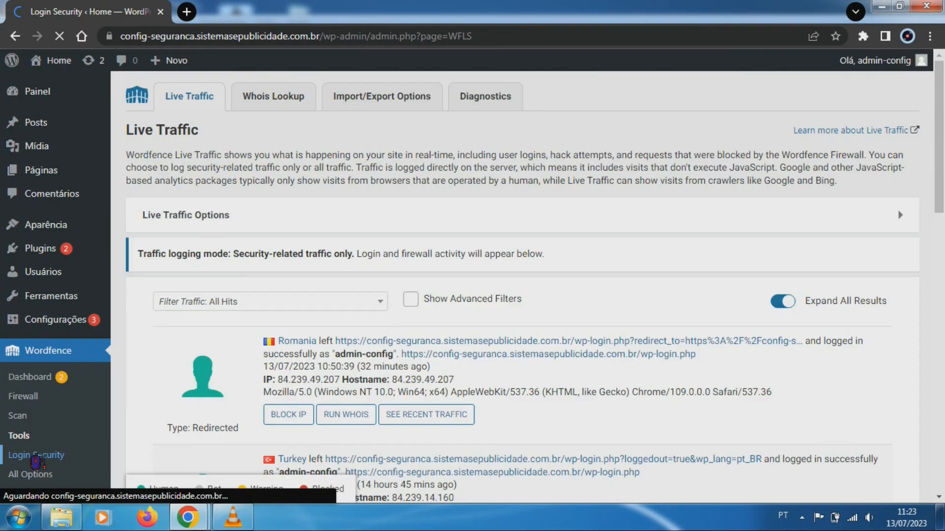
pyautogui.click(30, 455)
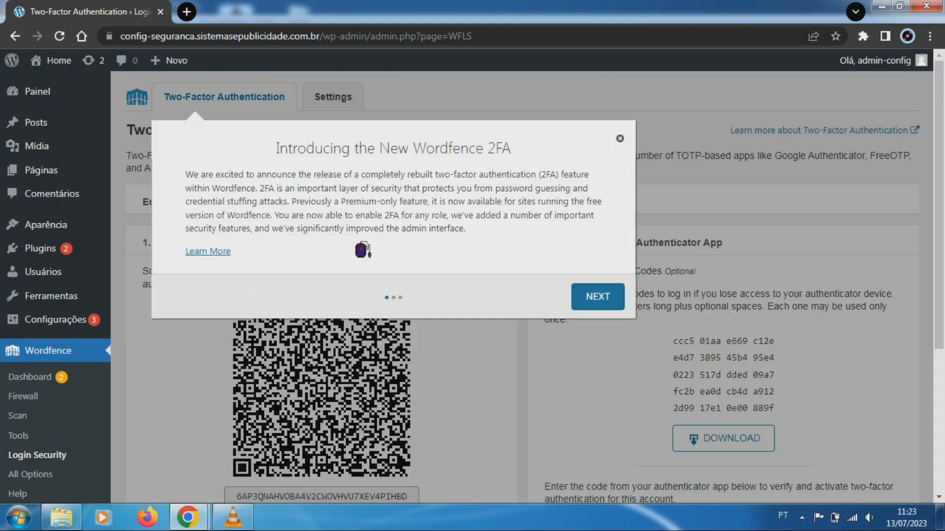
# Dismiss the 2FA notice, activate 2FA with the authenticator code, and download recovery codes.
pyautogui.click(280, 109)
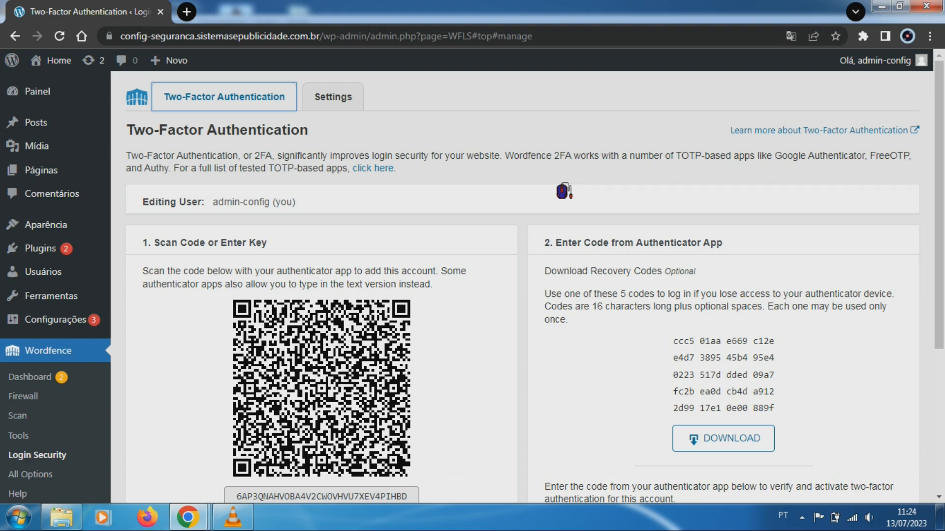
pyautogui.scroll(-1, 520, 322)
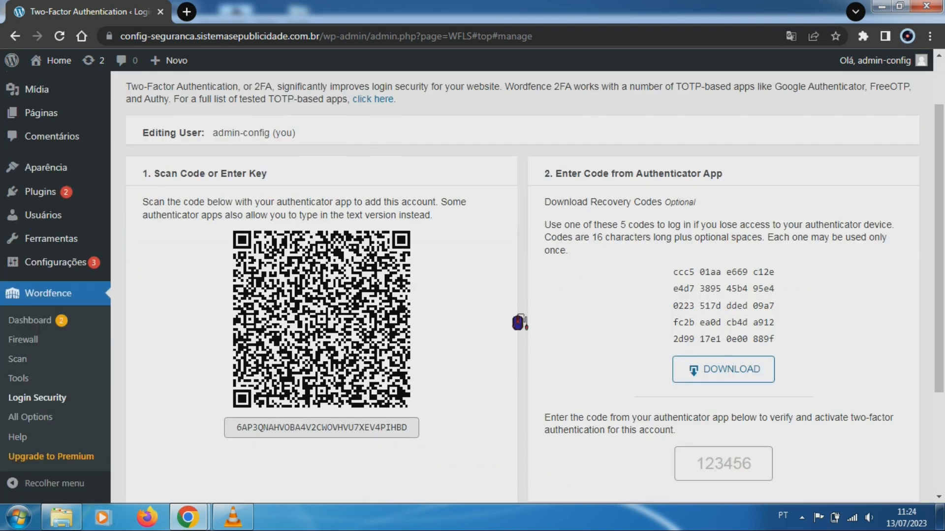
pyautogui.scroll(1, 519, 322)
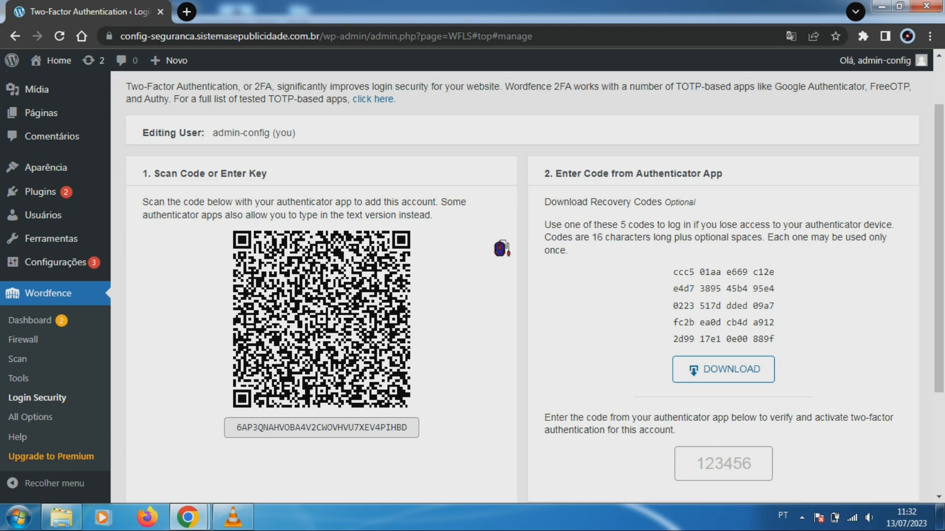
pyautogui.click(760, 475)
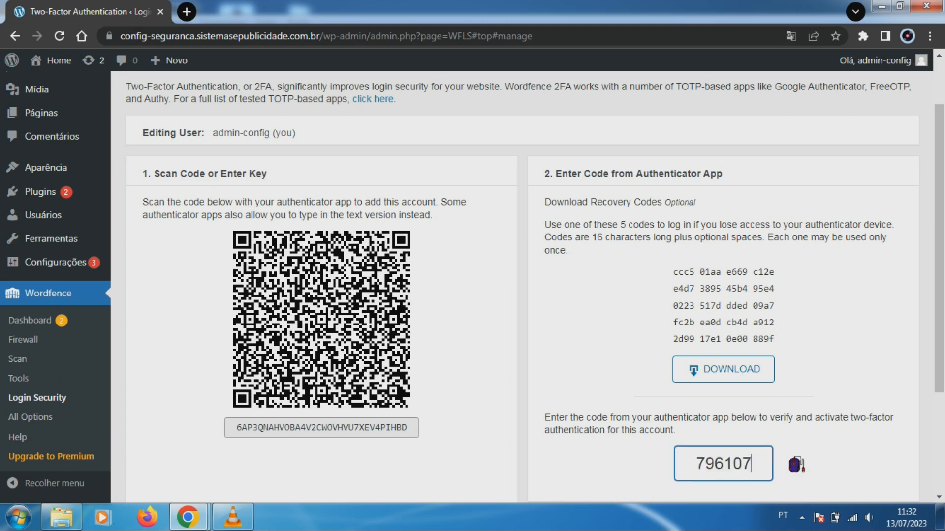
pyautogui.scroll(-2, 846, 380)
pyautogui.click(871, 372)
pyautogui.click(534, 338)
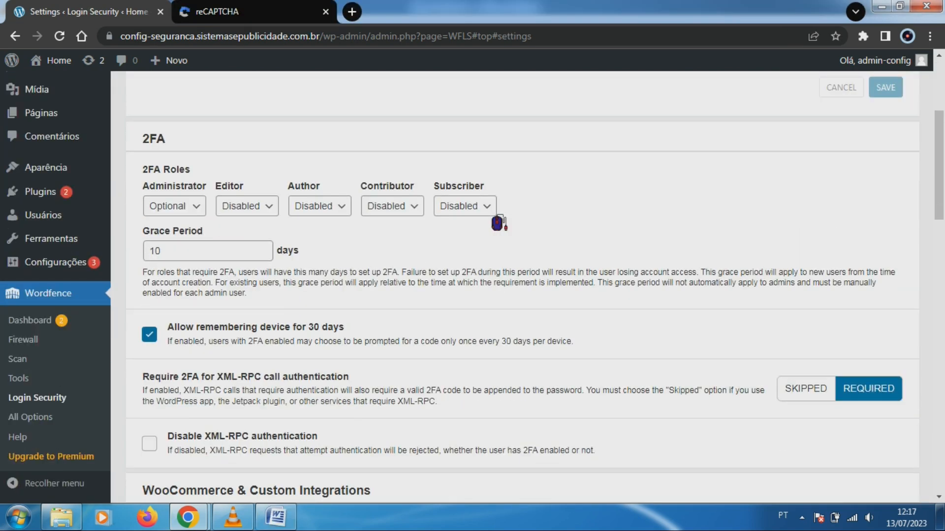
# Set two-factor authentication to Required for the Editor and Author roles.
pyautogui.scroll(1, 500, 223)
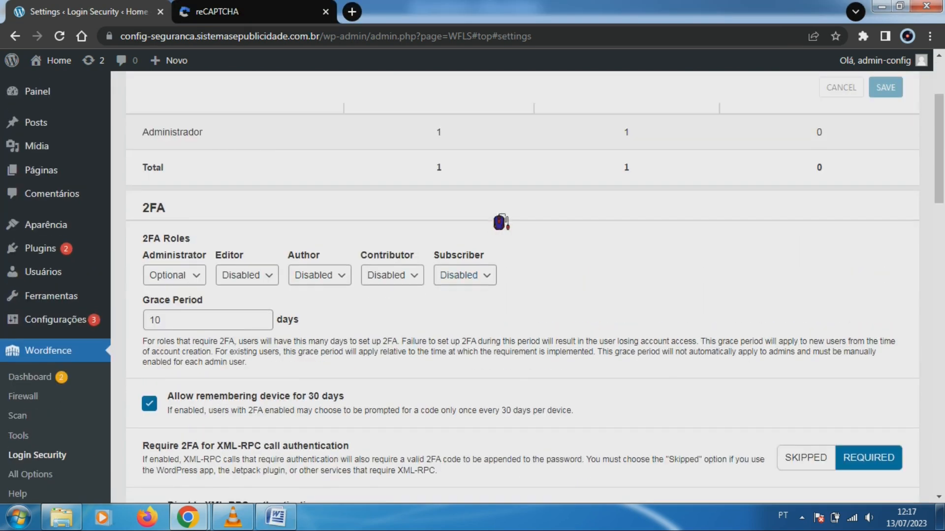
pyautogui.click(272, 281)
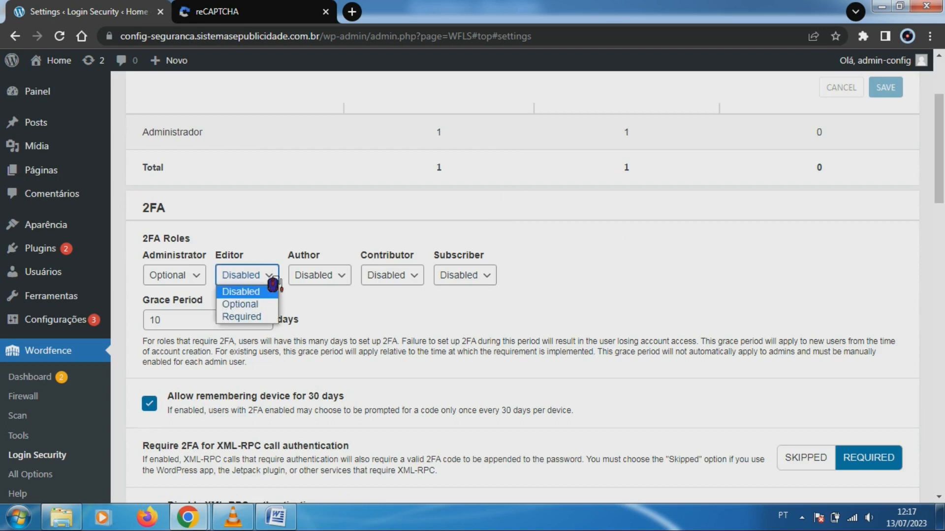
pyautogui.click(261, 317)
pyautogui.click(349, 281)
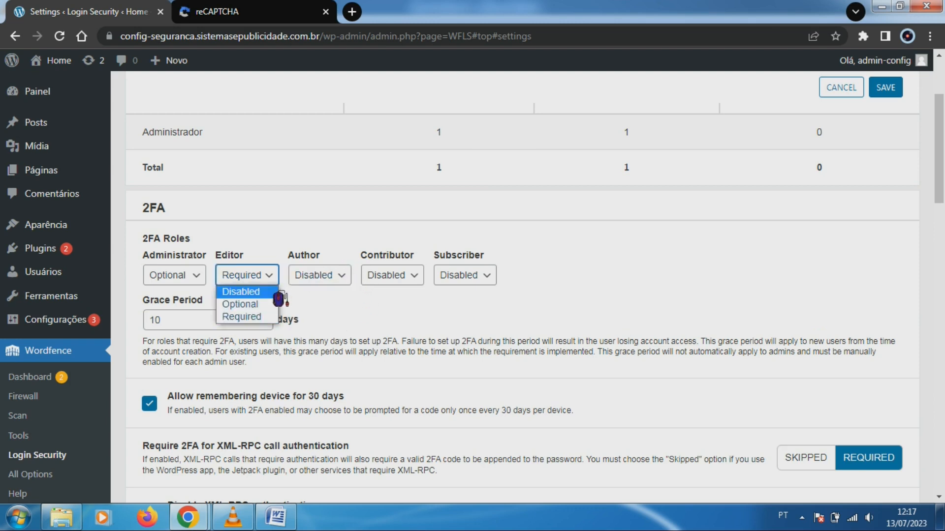
pyautogui.click(273, 294)
# Scroll down to the empty reCAPTCHA v3 site key and secret fields.
pyautogui.scroll(3, 411, 257)
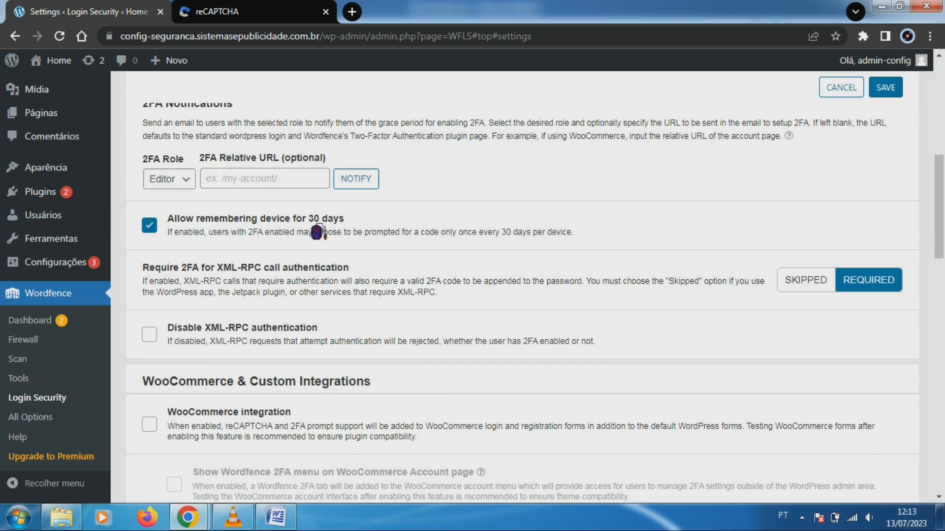
pyautogui.scroll(-3, 507, 226)
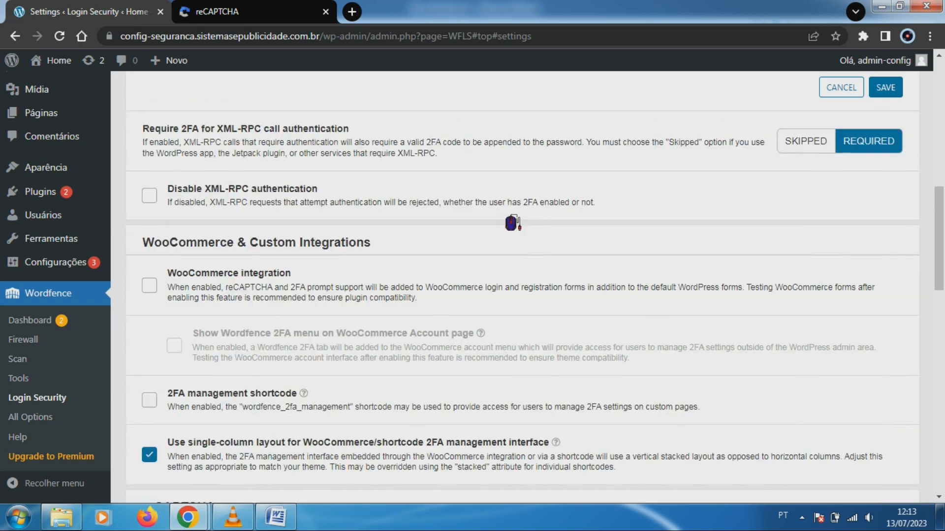
pyautogui.scroll(3, 507, 225)
pyautogui.scroll(-3, 507, 226)
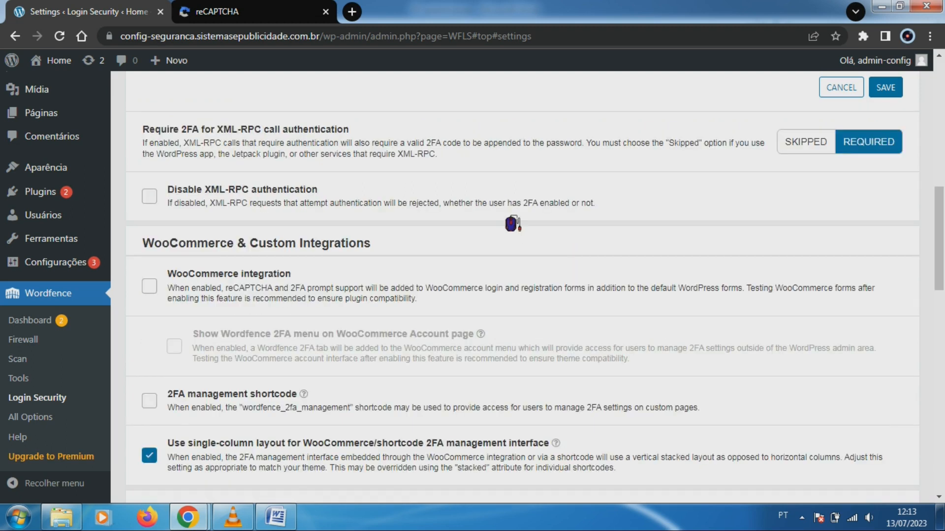
pyautogui.scroll(3, 506, 226)
pyautogui.scroll(-3, 506, 226)
pyautogui.scroll(3, 509, 226)
pyautogui.scroll(-5, 510, 225)
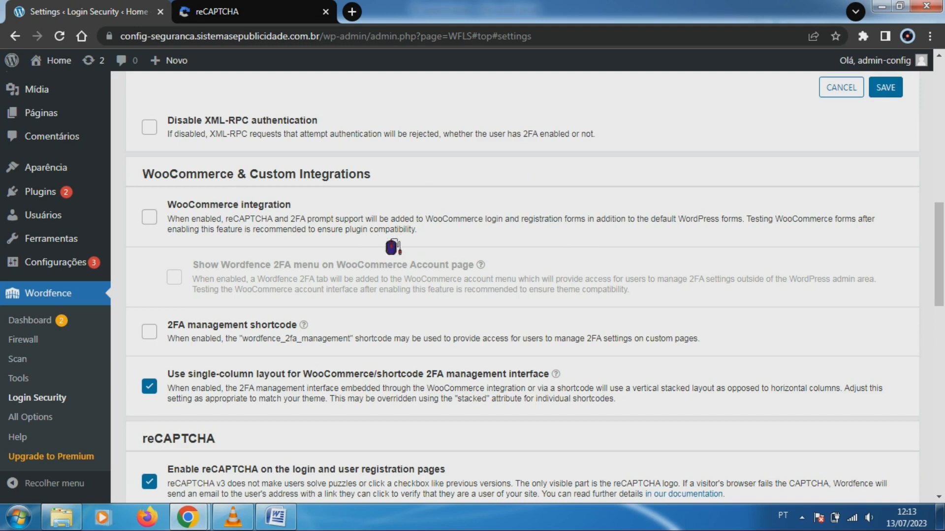
pyautogui.scroll(1, 512, 223)
pyautogui.scroll(-1, 511, 223)
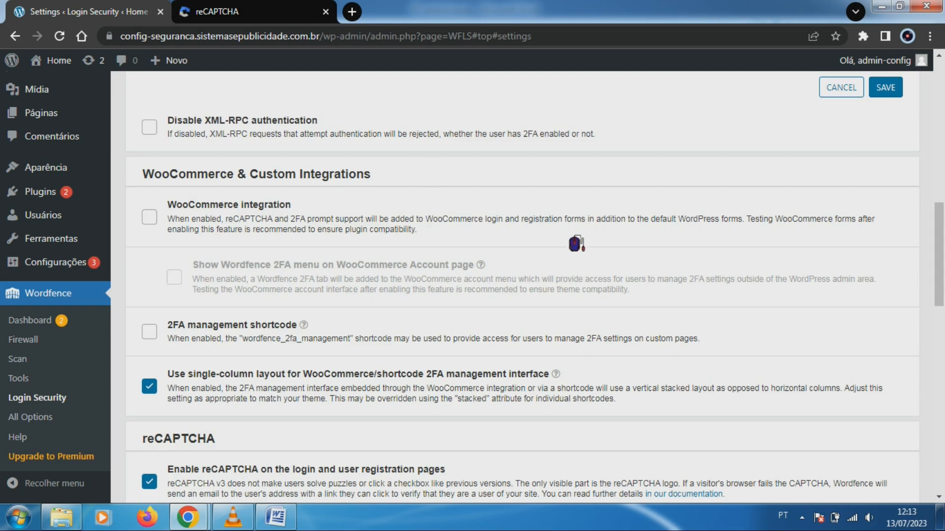
pyautogui.scroll(-3, 477, 232)
pyautogui.scroll(-3, 471, 239)
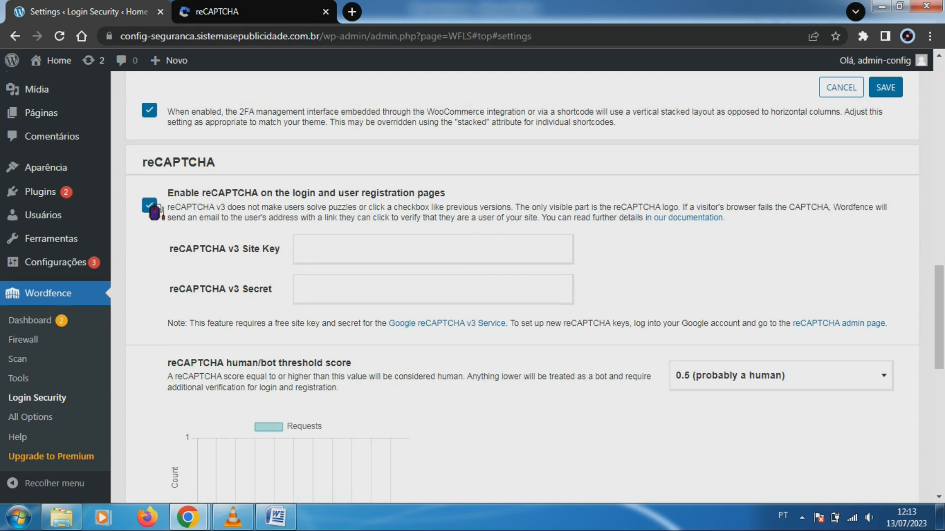
pyautogui.rightClick(430, 335)
pyautogui.click(324, 333)
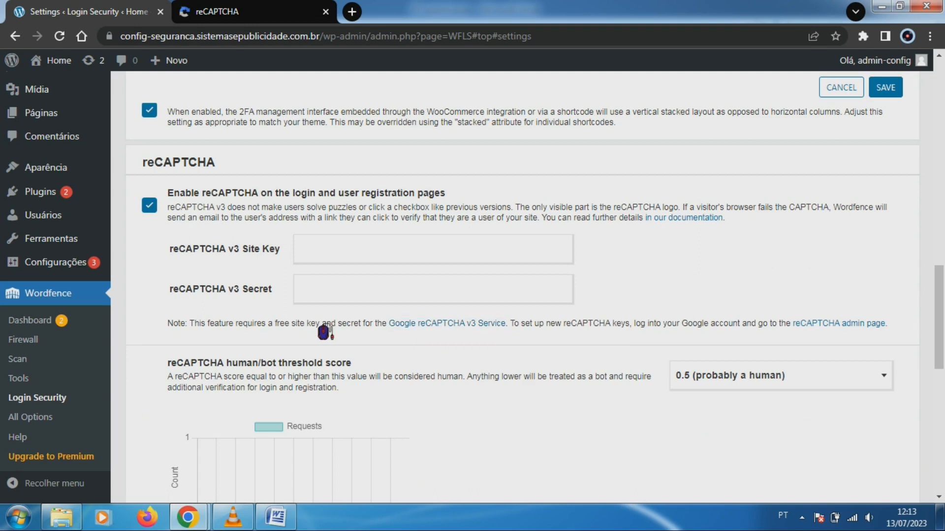
# Start registering a reCAPTCHA v3 site labelled 'Site Seguranca' in Google reCAPTCHA Admin.
pyautogui.click(271, 15)
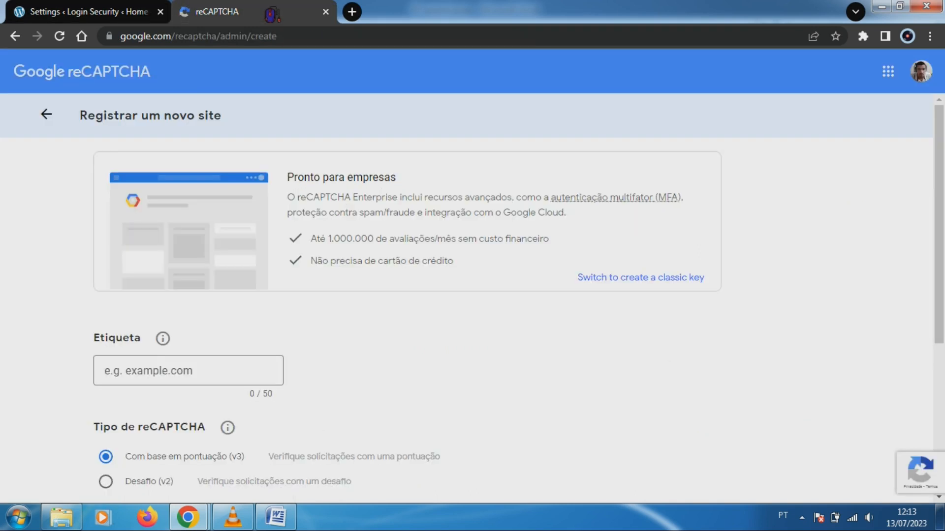
pyautogui.scroll(-3, 121, 242)
pyautogui.click(171, 234)
pyautogui.write('Site Seguranca')
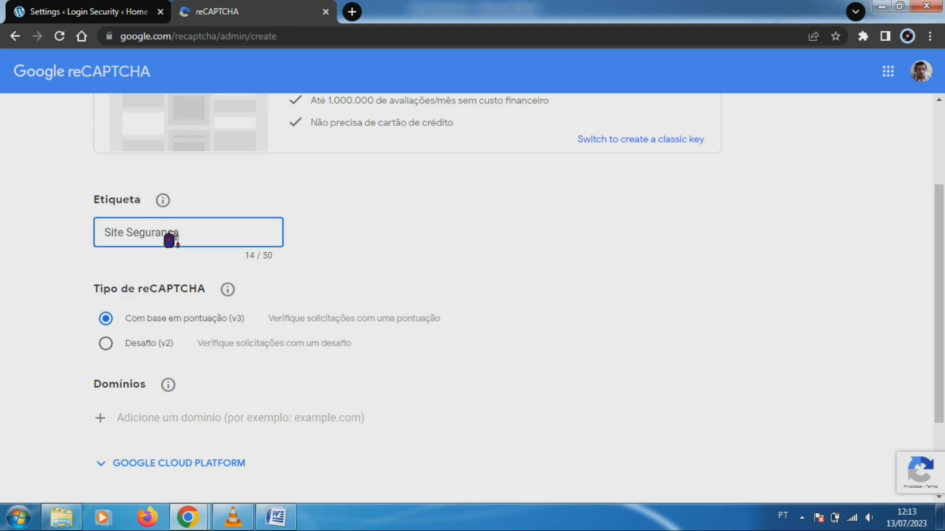
pyautogui.scroll(-2, 8, 345)
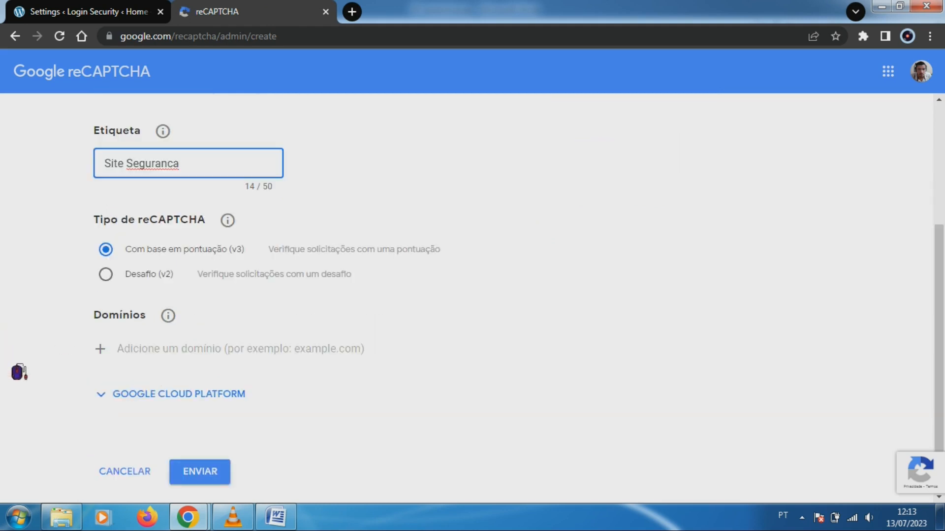
# Copy the site's domain from Wordfence and transfer the secret key into its field.
pyautogui.click(93, 13)
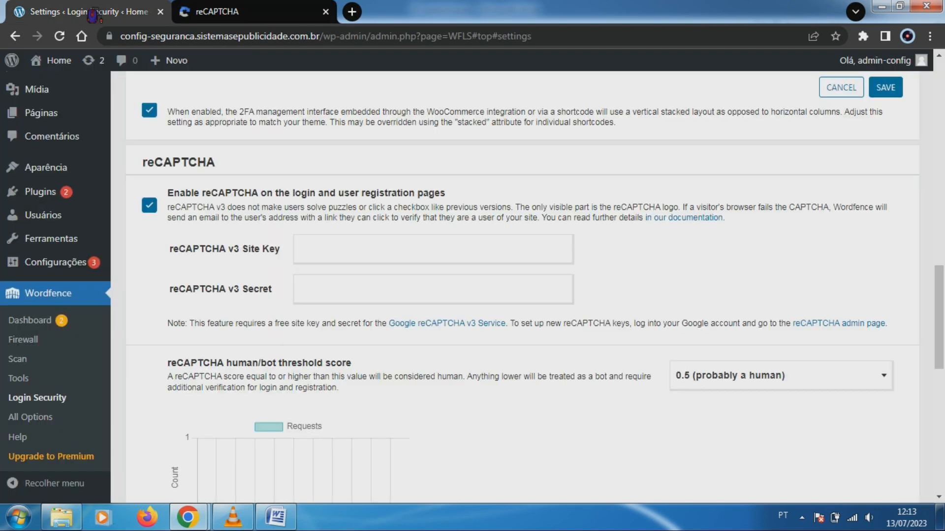
pyautogui.doubleClick(248, 39)
pyautogui.click(325, 40)
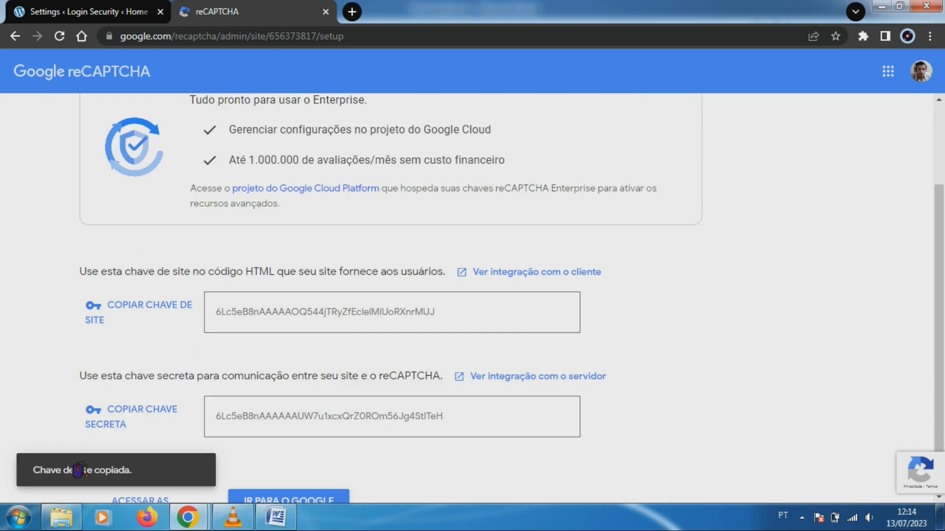
pyautogui.click(106, 414)
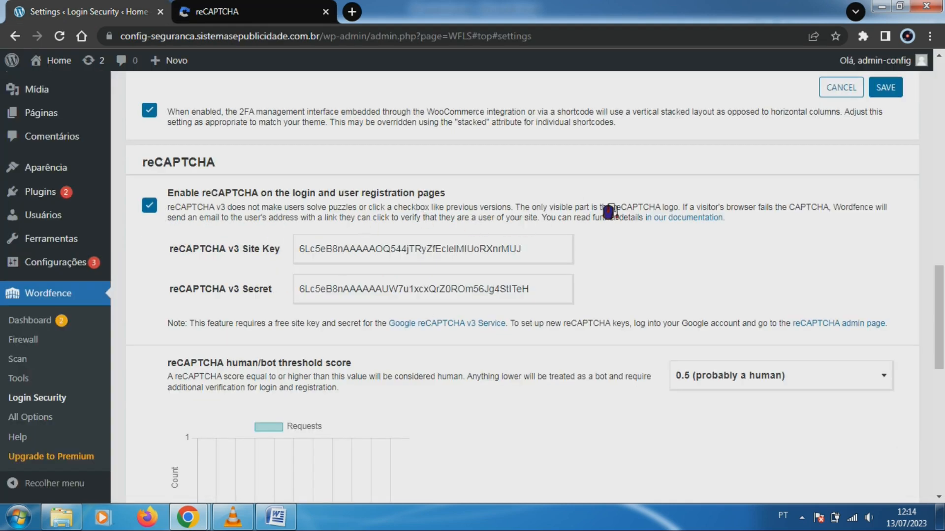
pyautogui.scroll(-3, 617, 272)
# Scroll through the Wordfence All Options settings list.
pyautogui.scroll(-3, 617, 272)
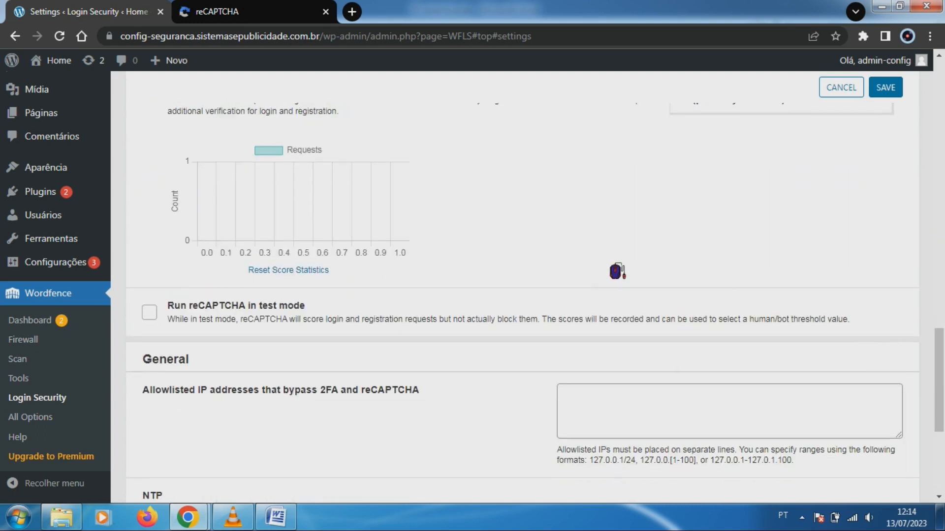
pyautogui.scroll(-1, 616, 272)
pyautogui.scroll(-3, 491, 310)
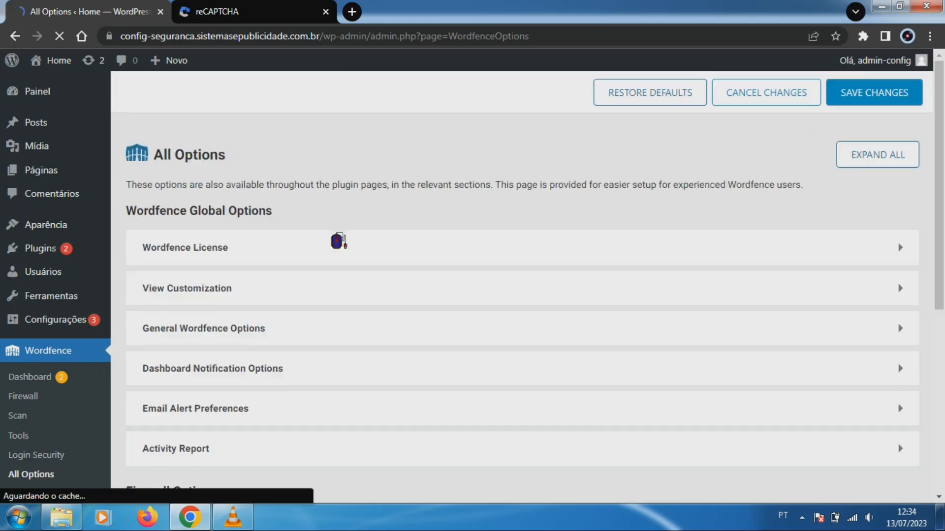
pyautogui.scroll(-3, 602, 249)
pyautogui.scroll(-10, 601, 249)
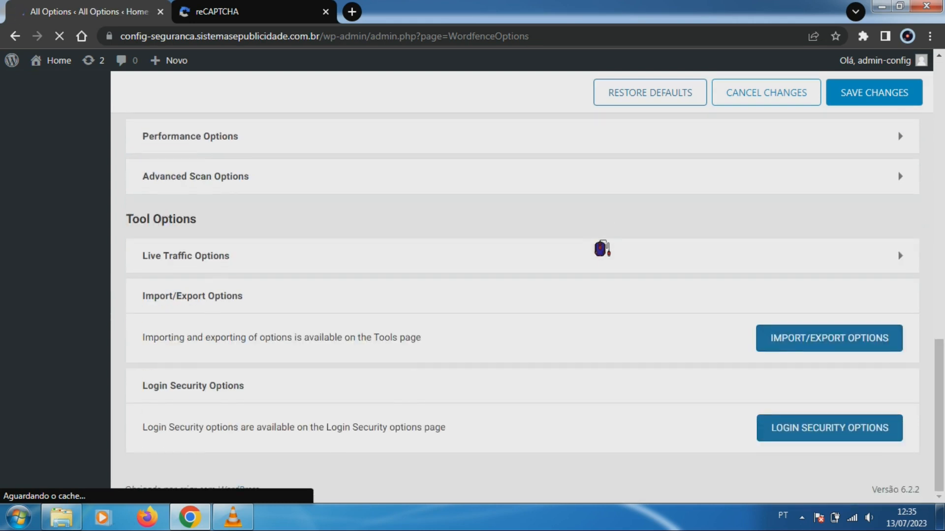
pyautogui.scroll(10, 602, 248)
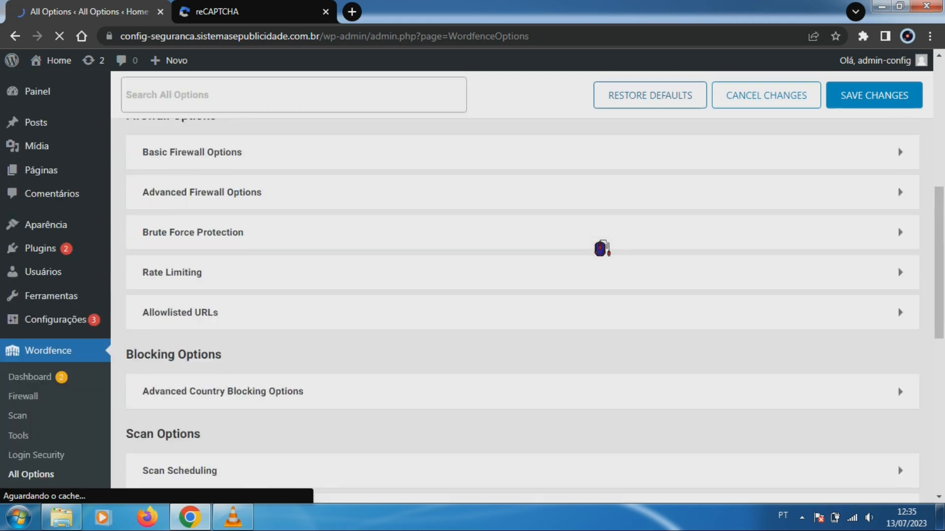
pyautogui.scroll(3, 602, 249)
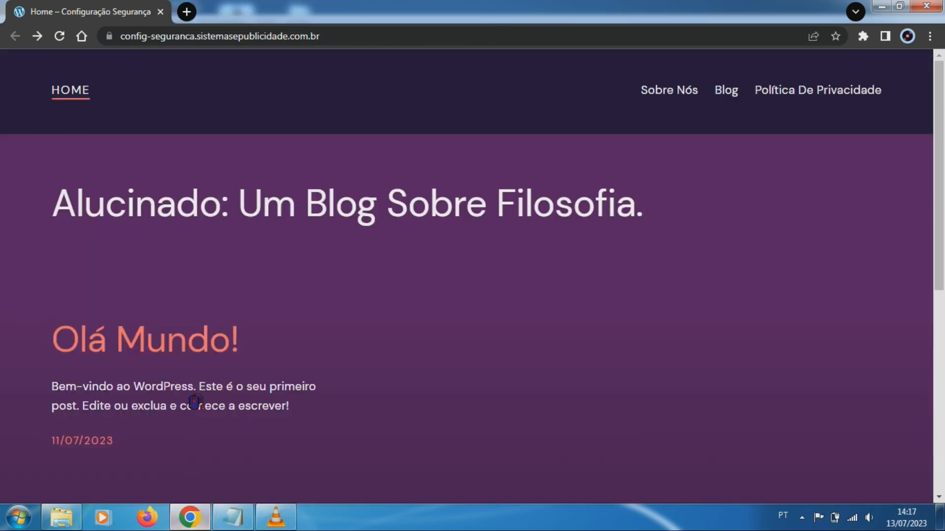
# Select the site address in the address bar to append /wp-admin.
pyautogui.doubleClick(399, 38)
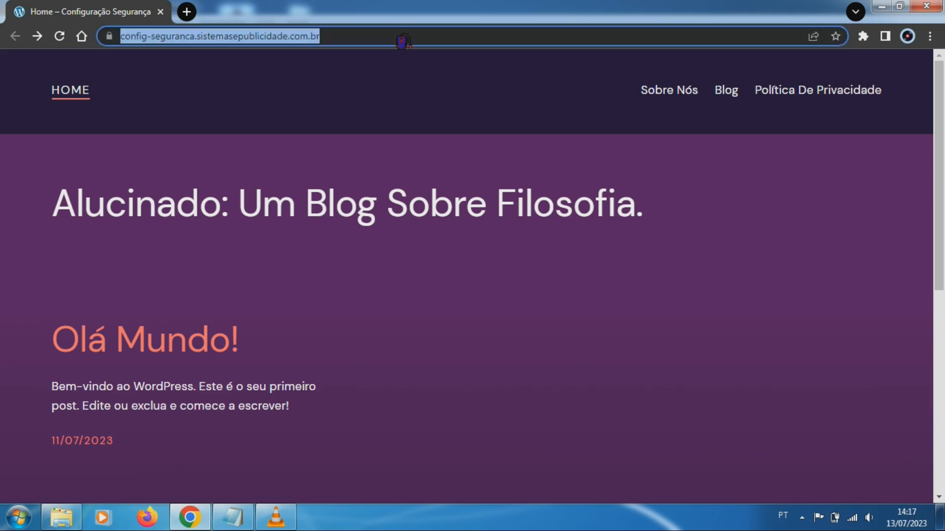
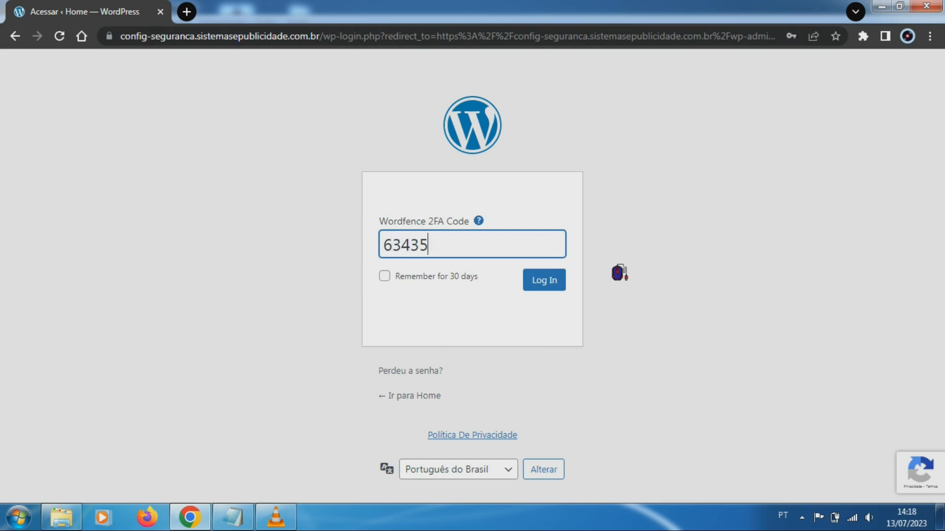
# Submit the Wordfence 2FA code and view the dashboard's Status, Agora and Atividade boxes.
pyautogui.click(544, 281)
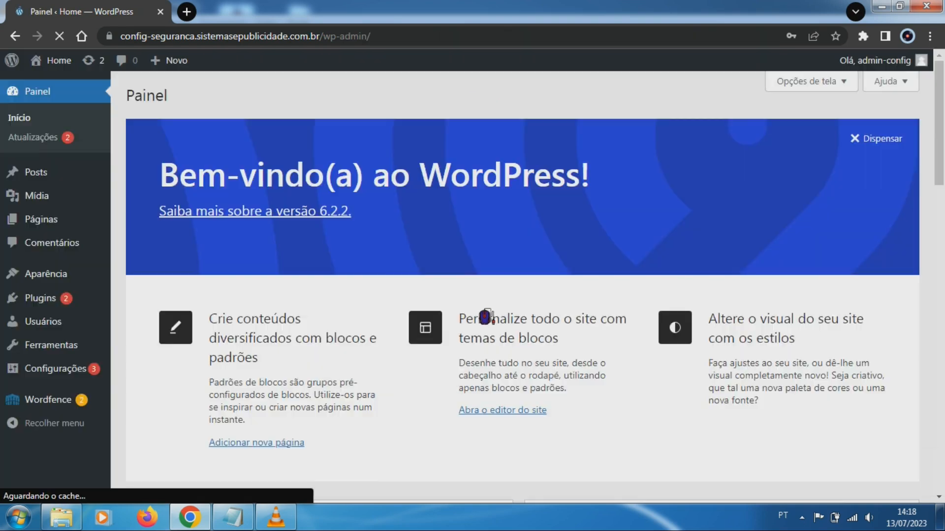
pyautogui.scroll(-3, 485, 317)
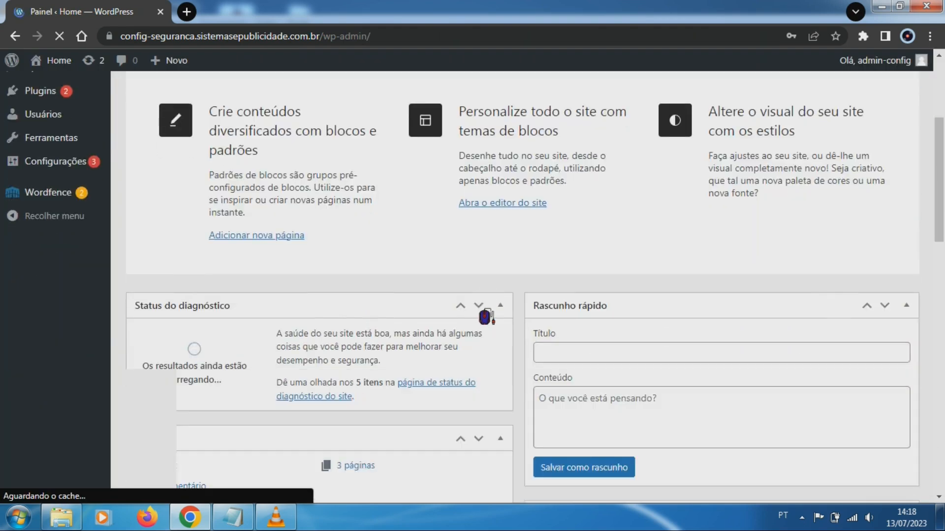
pyautogui.scroll(2, 488, 317)
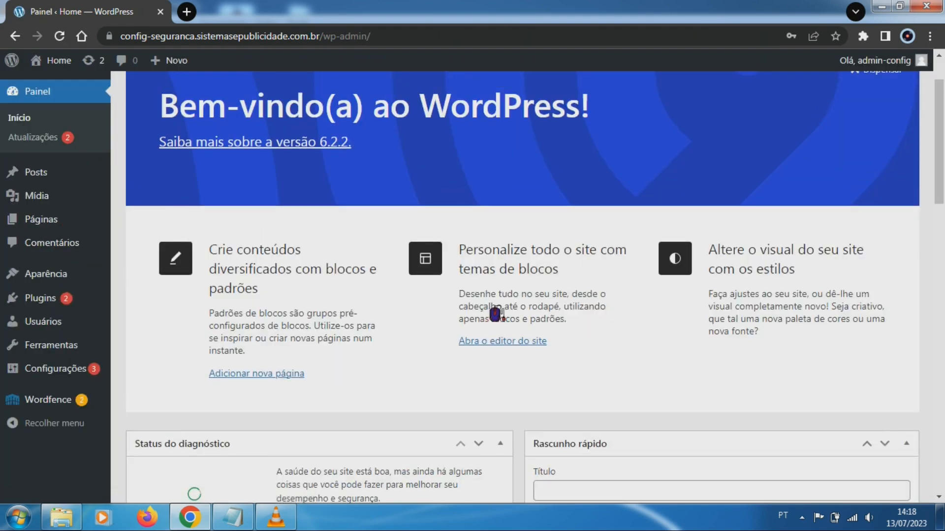
pyautogui.scroll(-6, 495, 314)
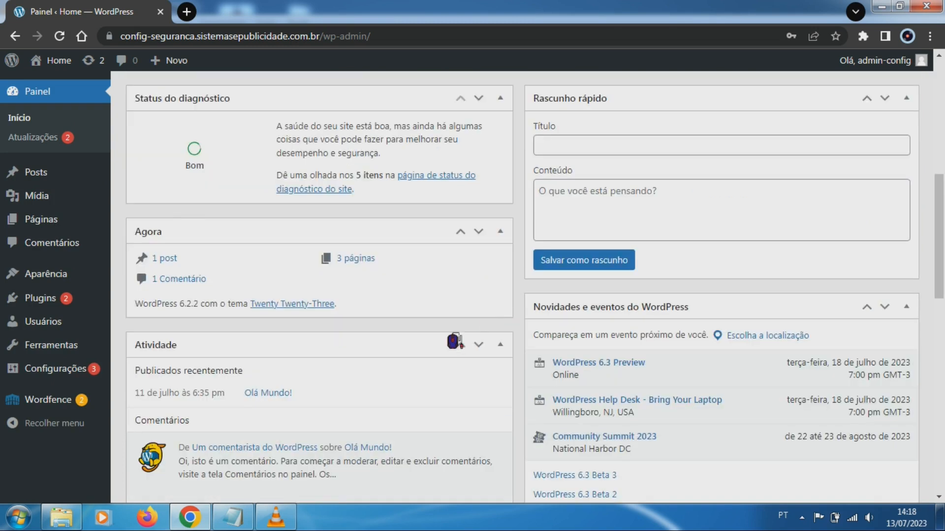